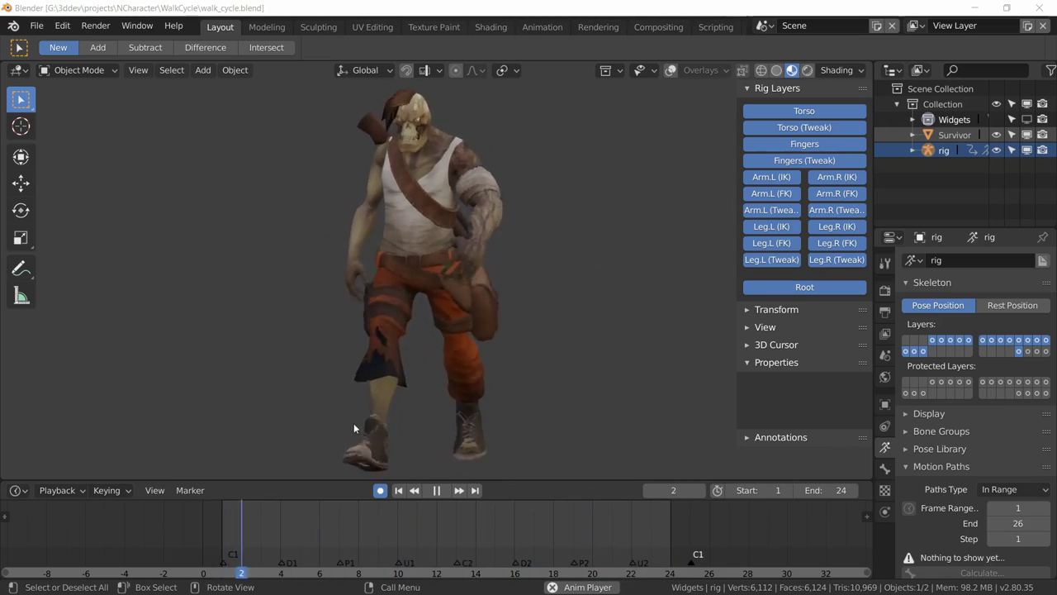
# Pause the walk cycle at frame 8, deselect the rig, and switch to the Animation workspace.
pyautogui.click(556, 344)
pyautogui.press('space')
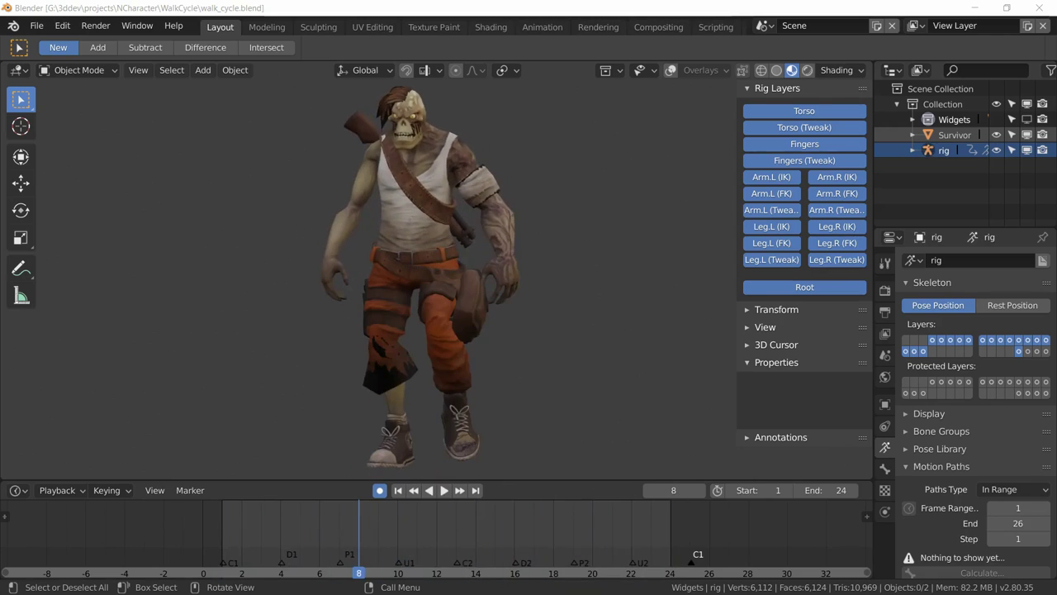
pyautogui.click(542, 27)
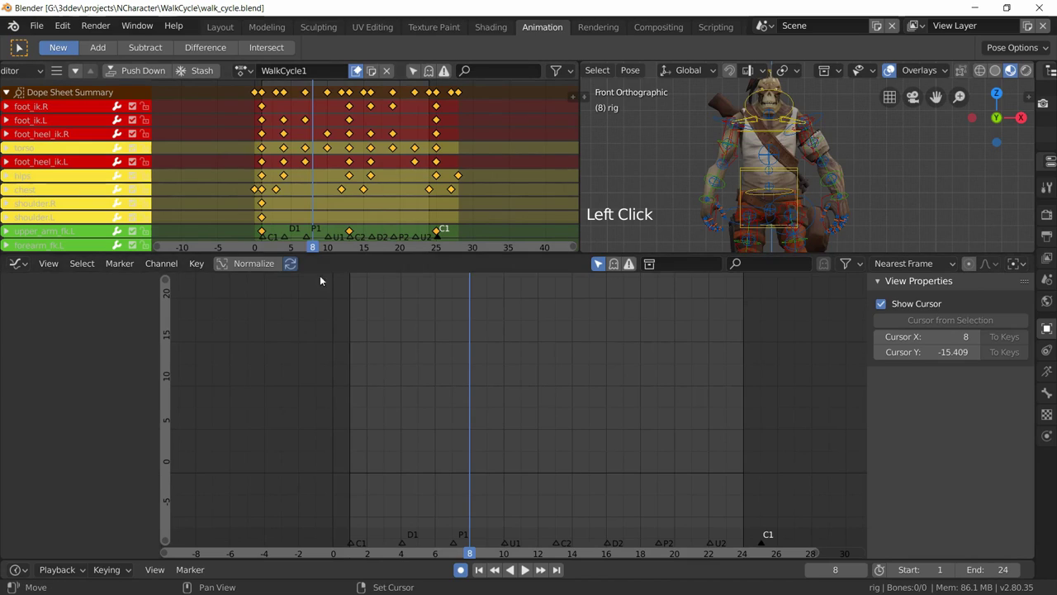
# Make the lower editor a Dope Sheet and the upper editor a Graph Editor.
pyautogui.click(23, 261)
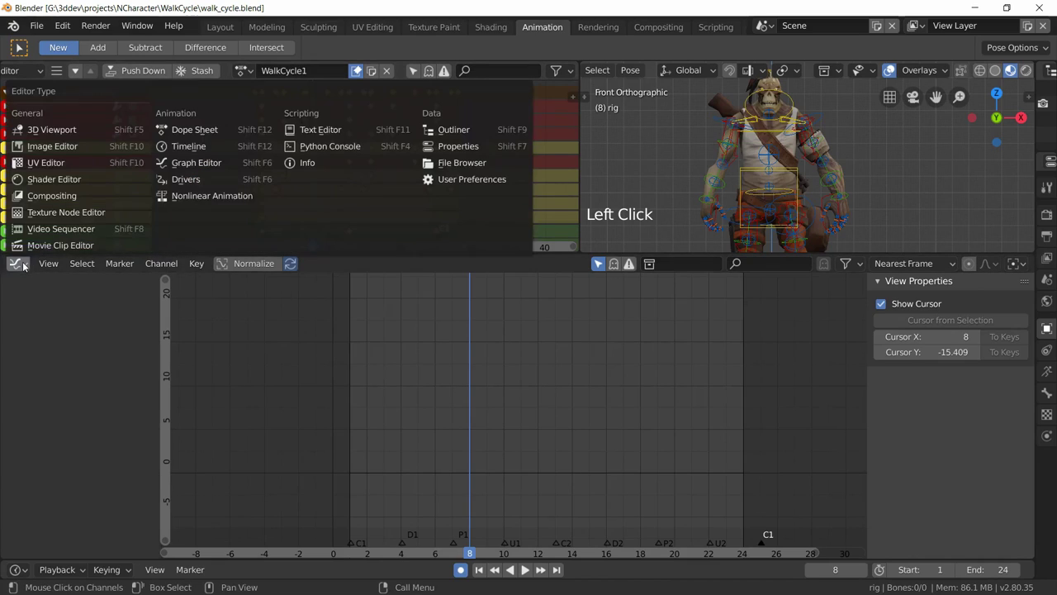
pyautogui.click(186, 129)
pyautogui.scroll(4, 36, 71)
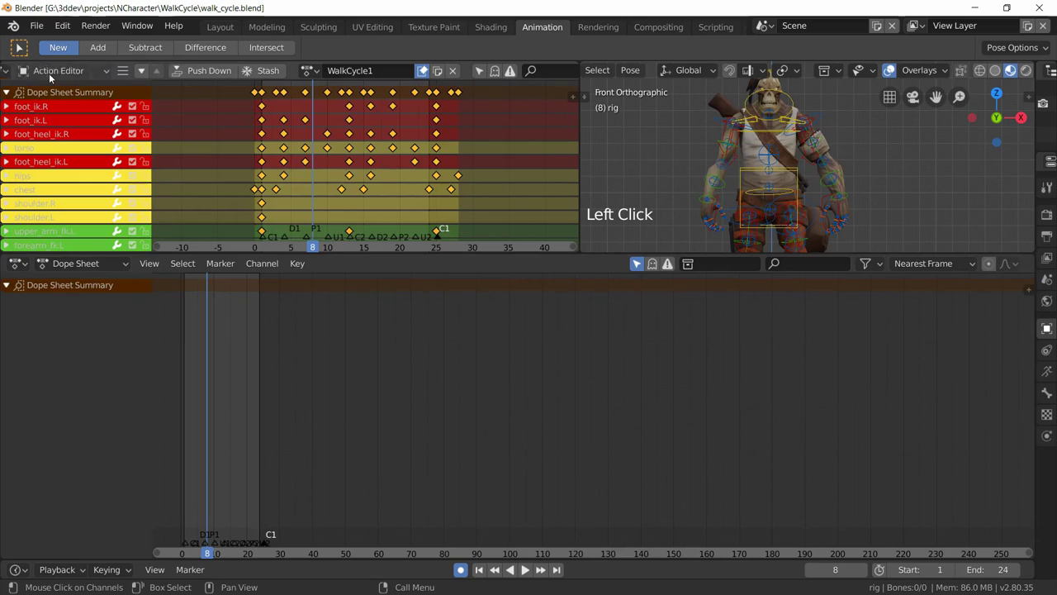
pyautogui.click(18, 70)
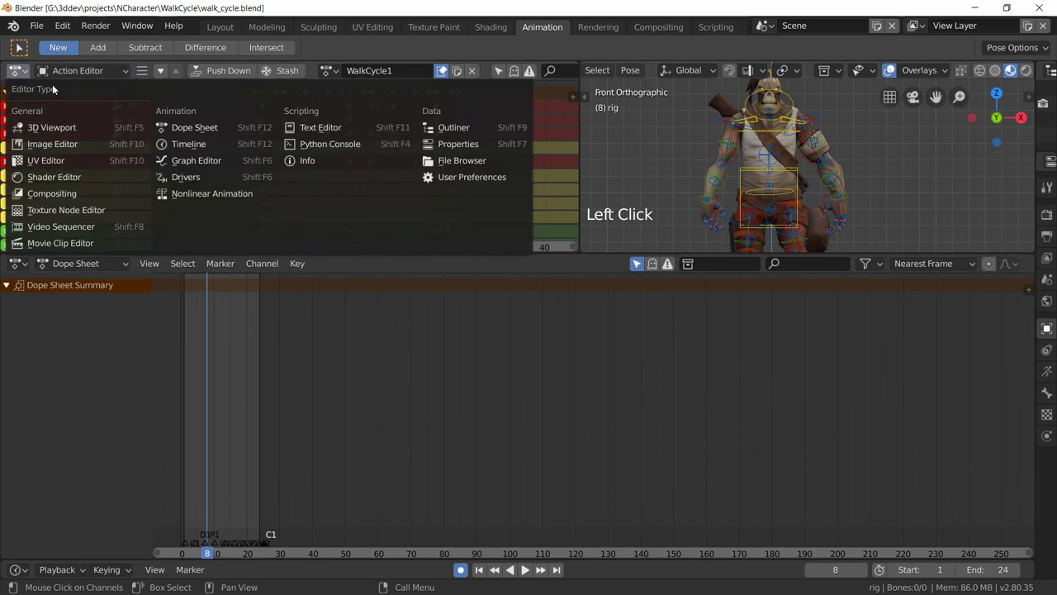
pyautogui.click(195, 160)
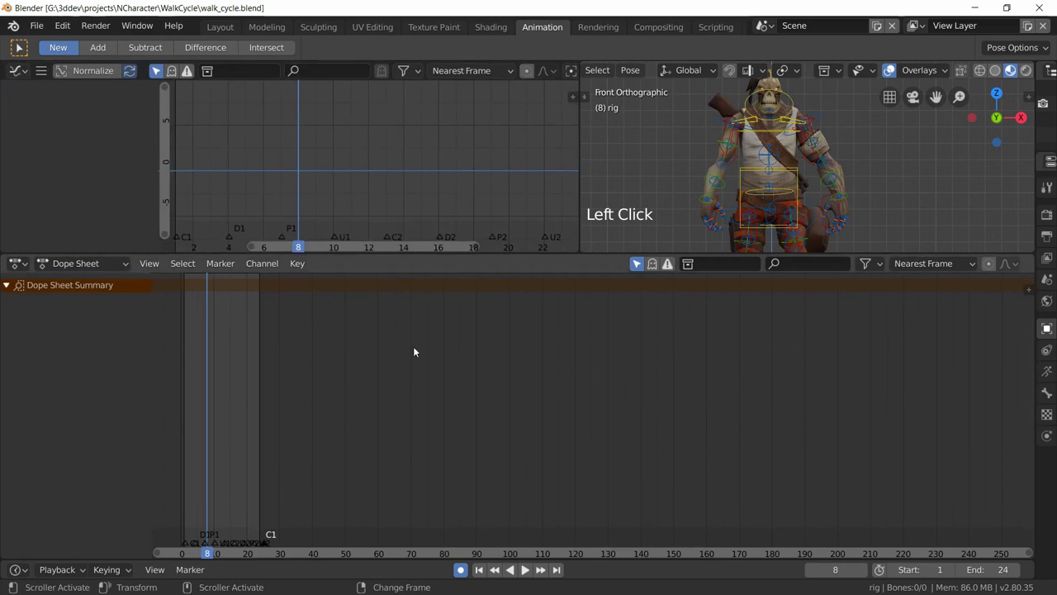
# Zoom the dope sheet and resize it to sit just above the timeline.
pyautogui.keyDown('ctrl'); pyautogui.scroll(5, 570, 554); pyautogui.keyUp('ctrl')
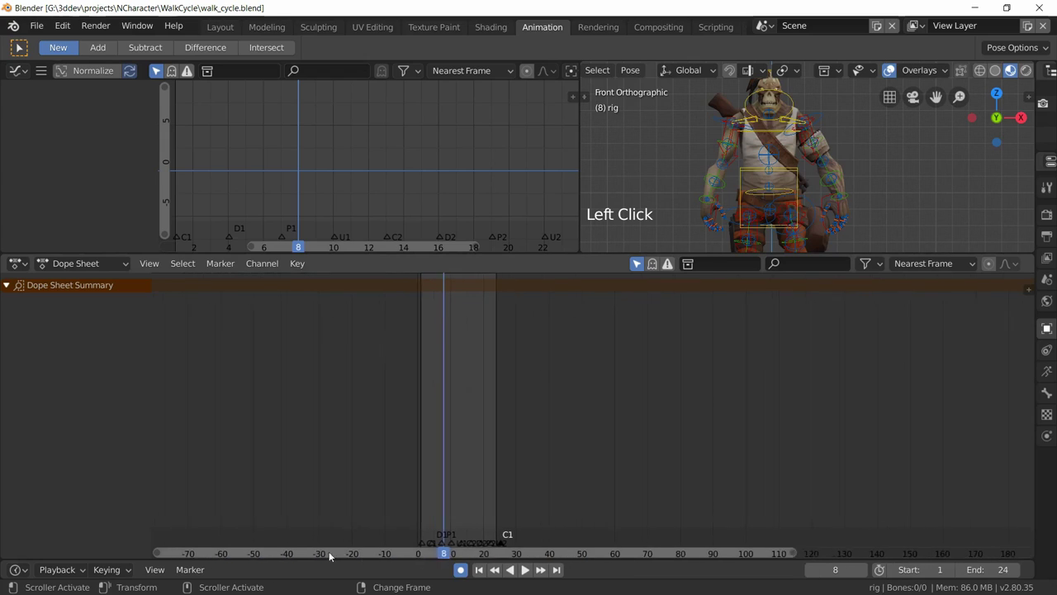
pyautogui.scroll(5, 446, 424)
pyautogui.moveTo(388, 561); pyautogui.dragTo(290, 556)
pyautogui.keyDown('ctrl'); pyautogui.scroll(3, 422, 421); pyautogui.keyUp('ctrl')
pyautogui.scroll(3, 384, 531)
pyautogui.scroll(5, 568, 419)
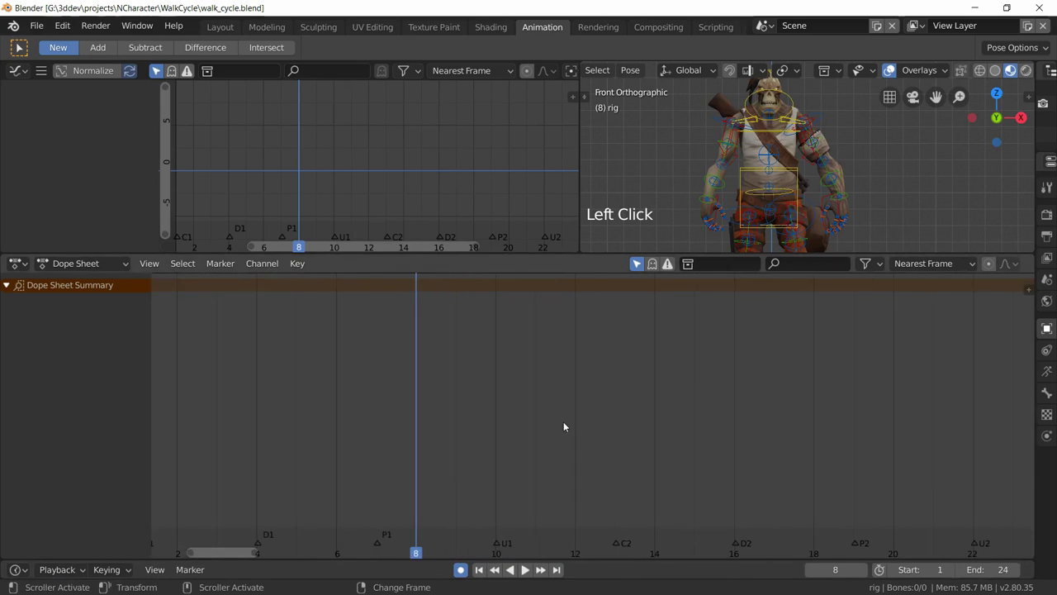
pyautogui.scroll(-1, 564, 427)
pyautogui.moveTo(235, 554); pyautogui.dragTo(244, 552)
# Select the chest bone, then all rig bones, and zoom the dope sheet onto their keyframes.
pyautogui.click(764, 139)
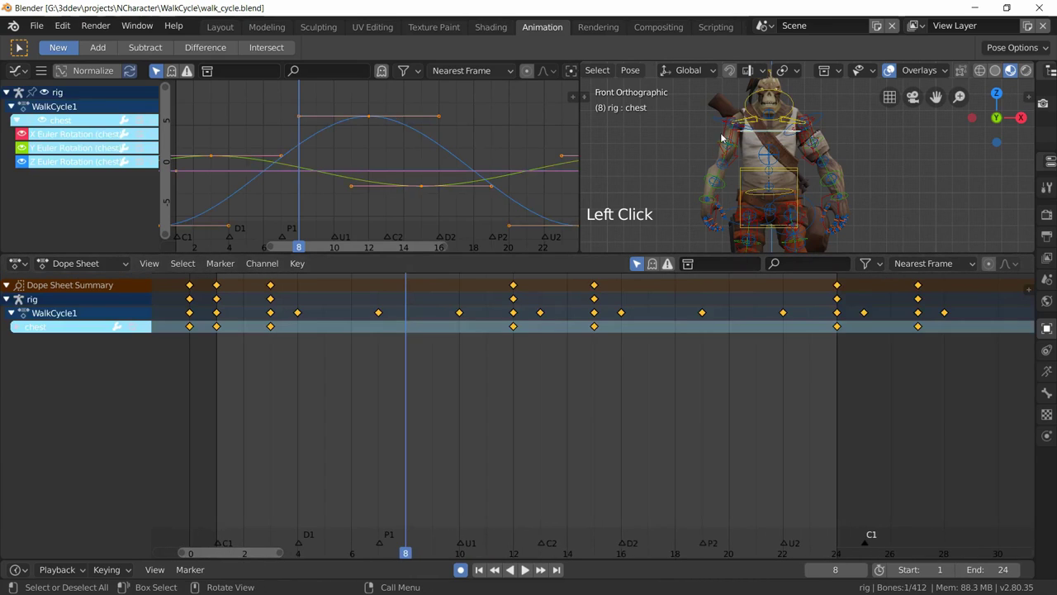
pyautogui.press('a')
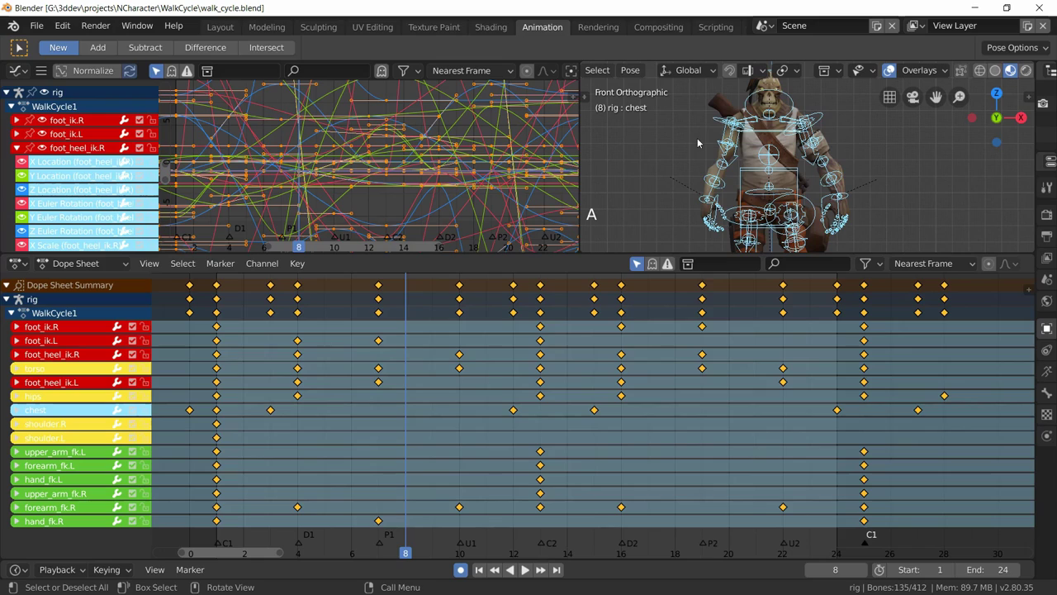
pyautogui.scroll(-3, 565, 362)
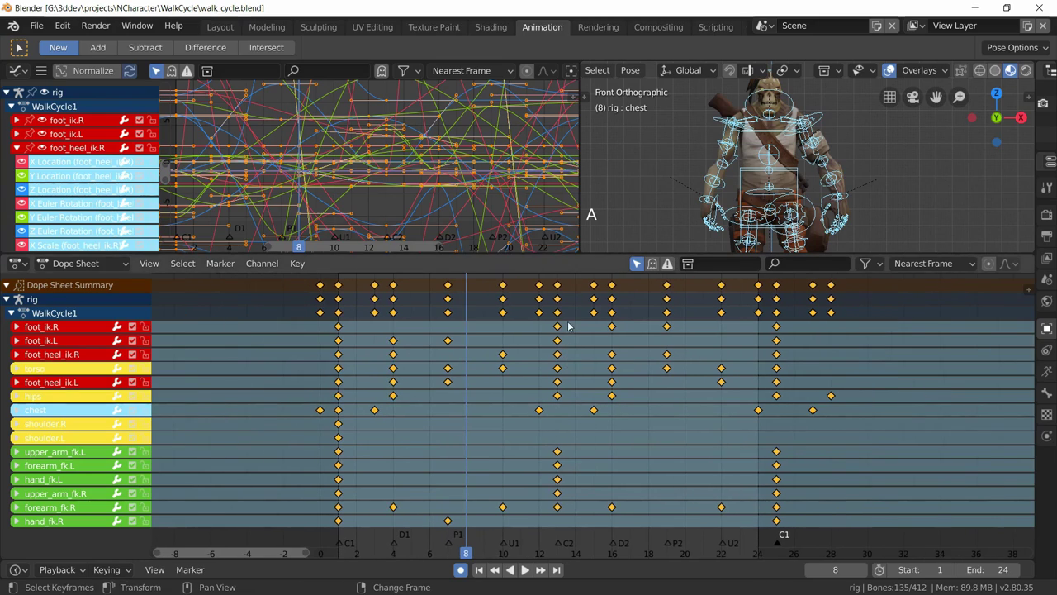
pyautogui.scroll(-1, 567, 355)
pyautogui.scroll(2, 592, 462)
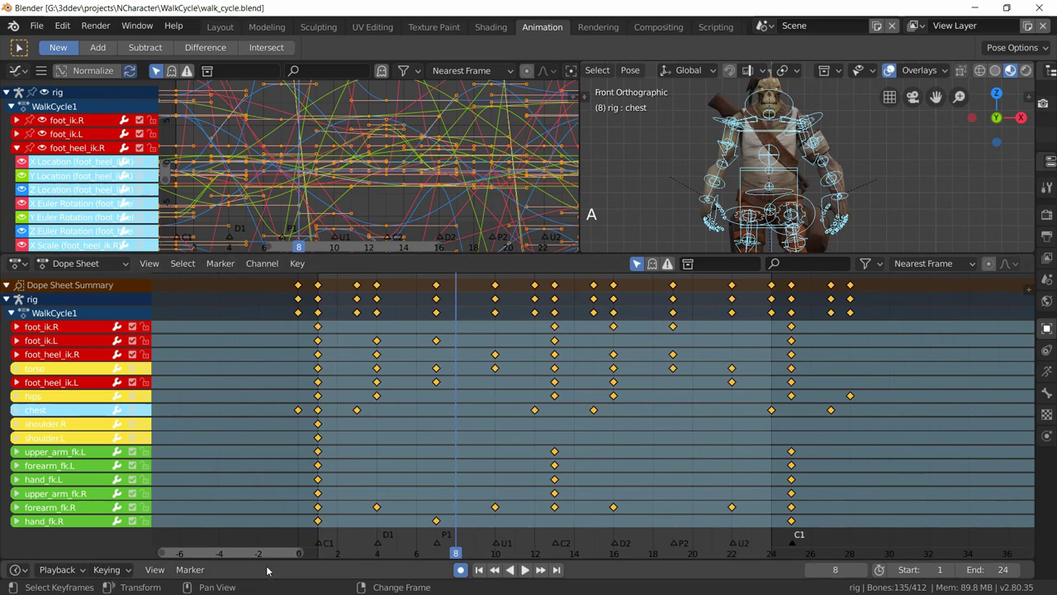
pyautogui.moveTo(267, 559); pyautogui.dragTo(284, 557)
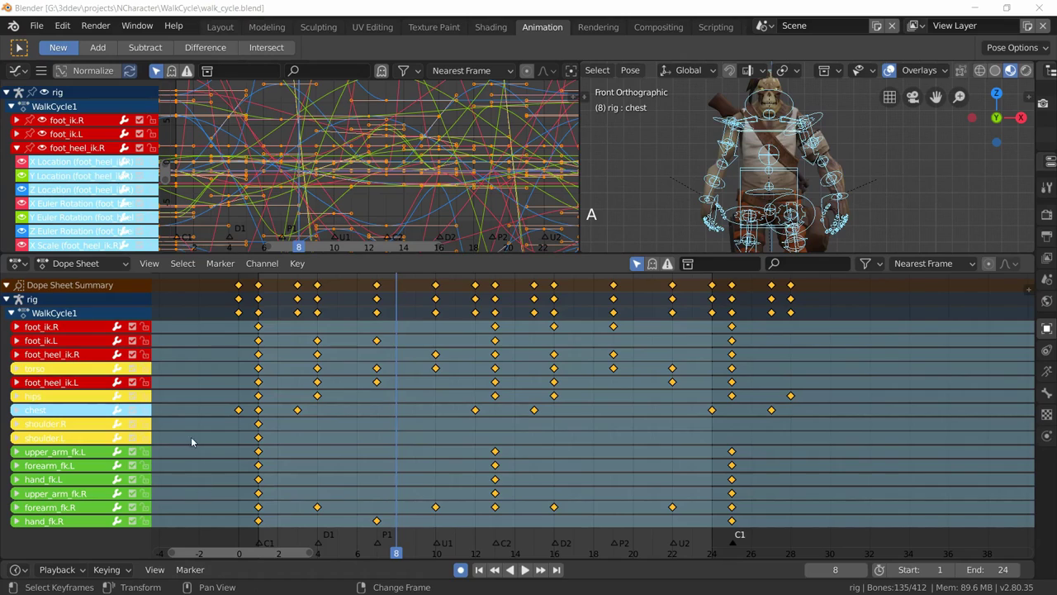
# Check the pose at frames 1, 24, 25 and 30, then return to frame 1.
pyautogui.rightClick(258, 514)
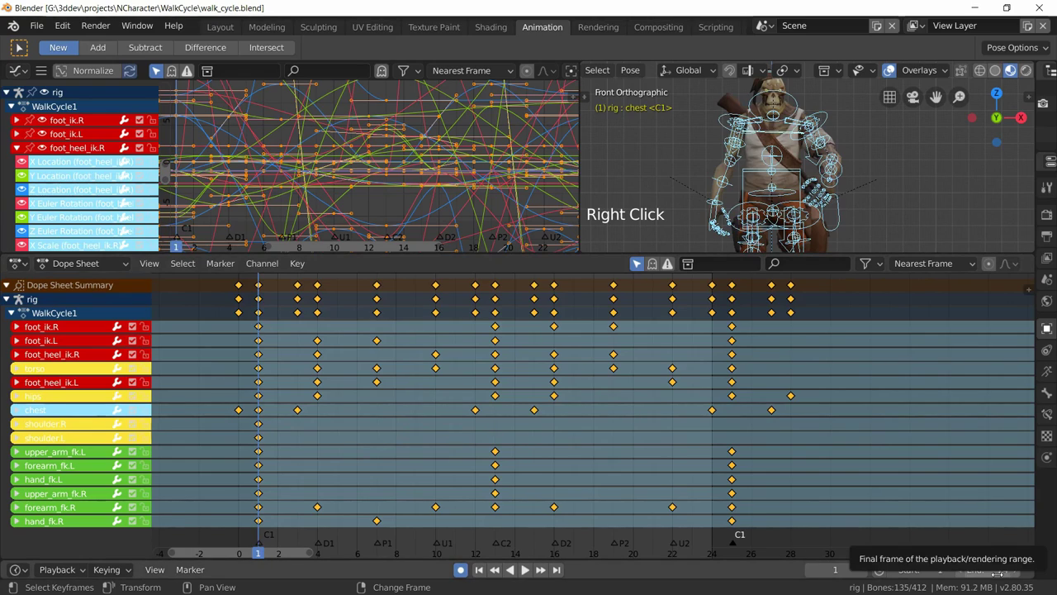
pyautogui.click(711, 552)
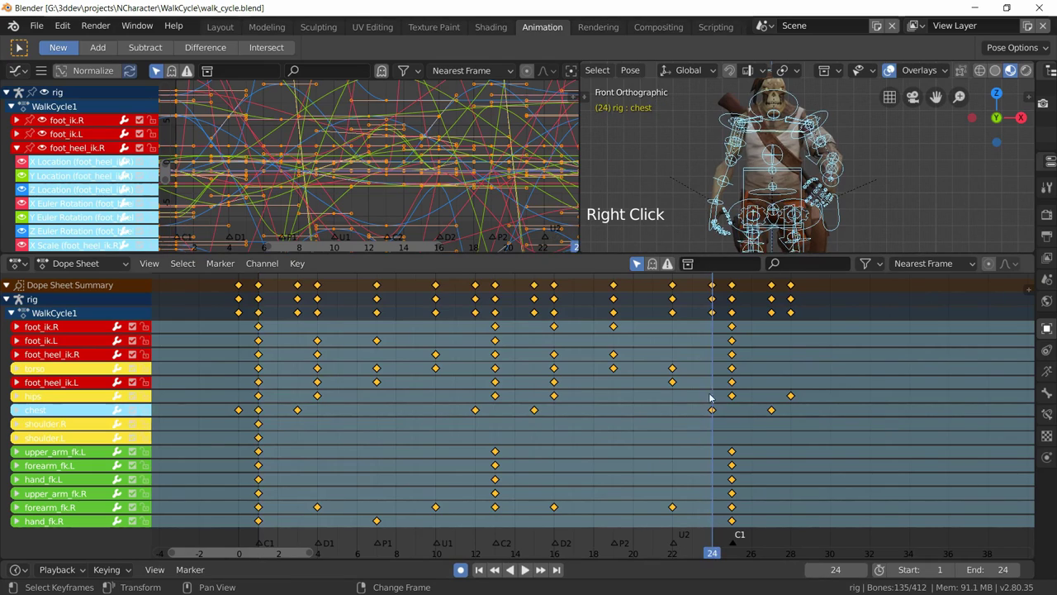
pyautogui.click(731, 517)
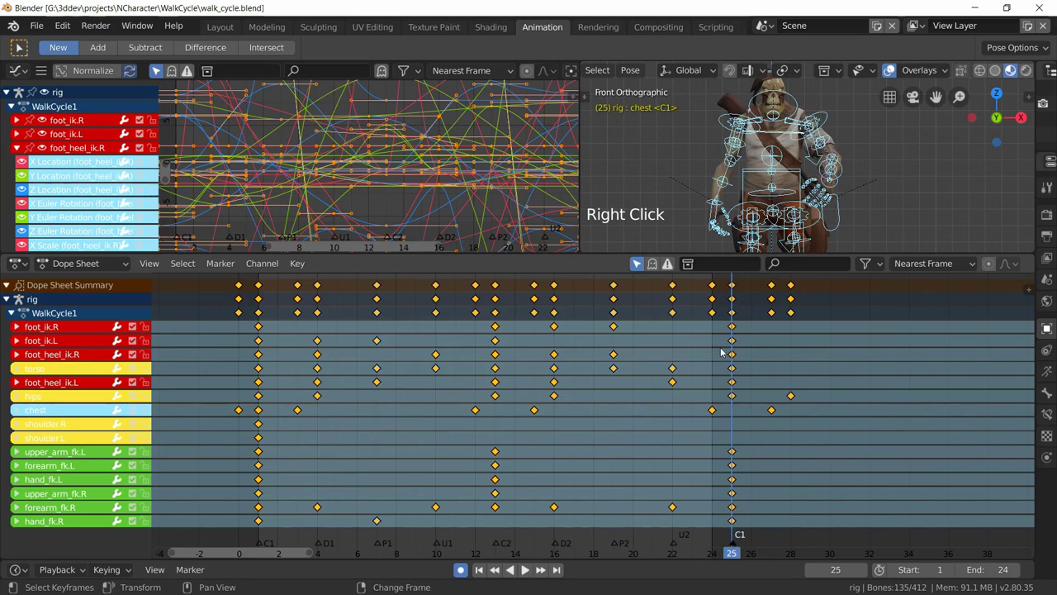
pyautogui.rightClick(257, 497)
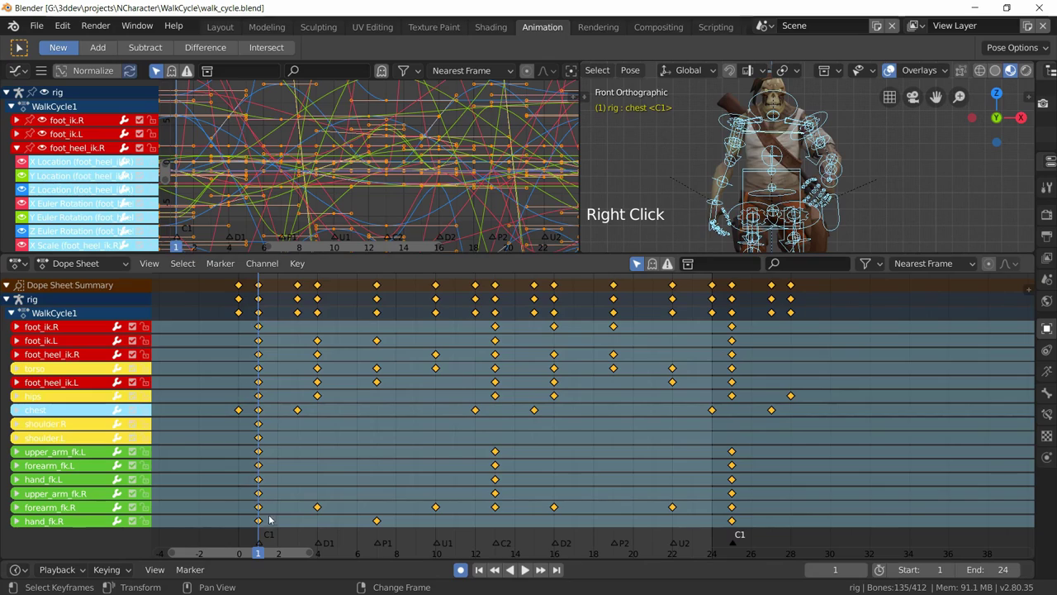
pyautogui.rightClick(733, 514)
pyautogui.rightClick(716, 512)
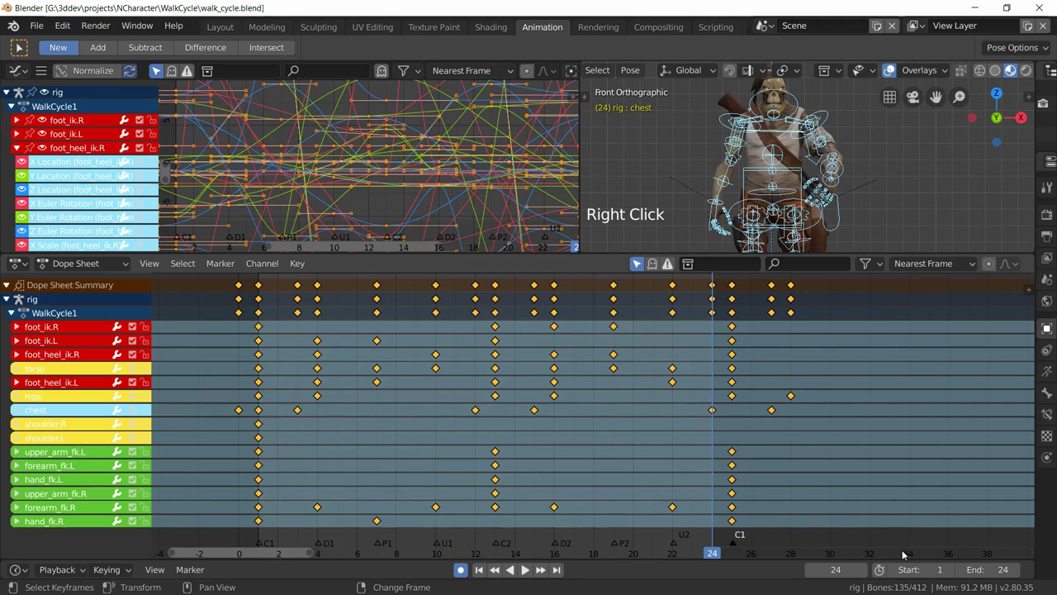
pyautogui.moveTo(862, 523); pyautogui.dragTo(833, 509, button='right')
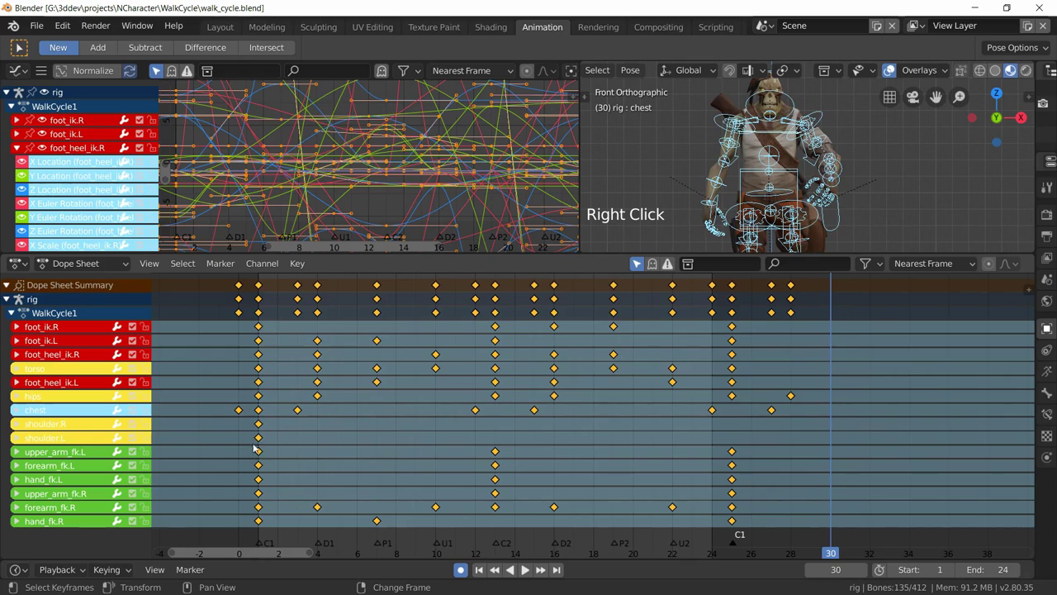
pyautogui.rightClick(259, 417)
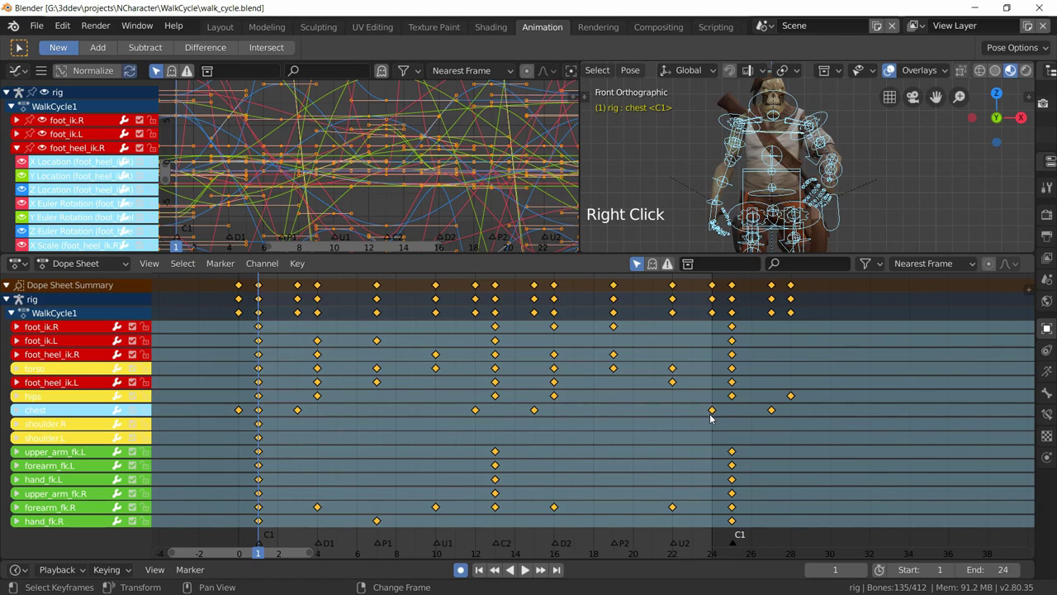
# Scale the WalkCycle1 keys by about 1.25 from frame 1, then check frame 30.
pyautogui.press('s')
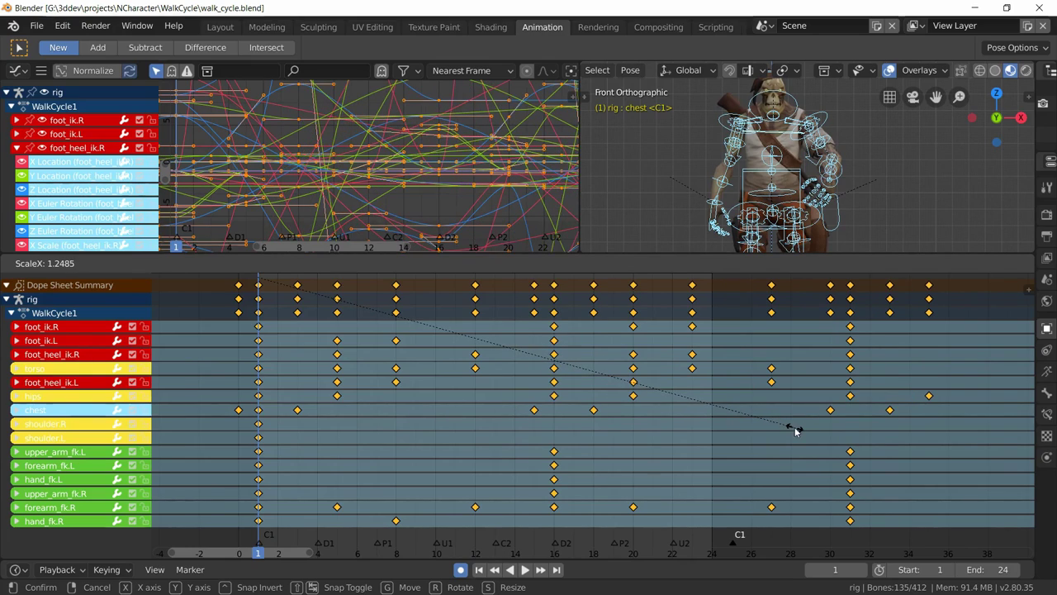
pyautogui.click(795, 429)
pyautogui.rightClick(826, 417)
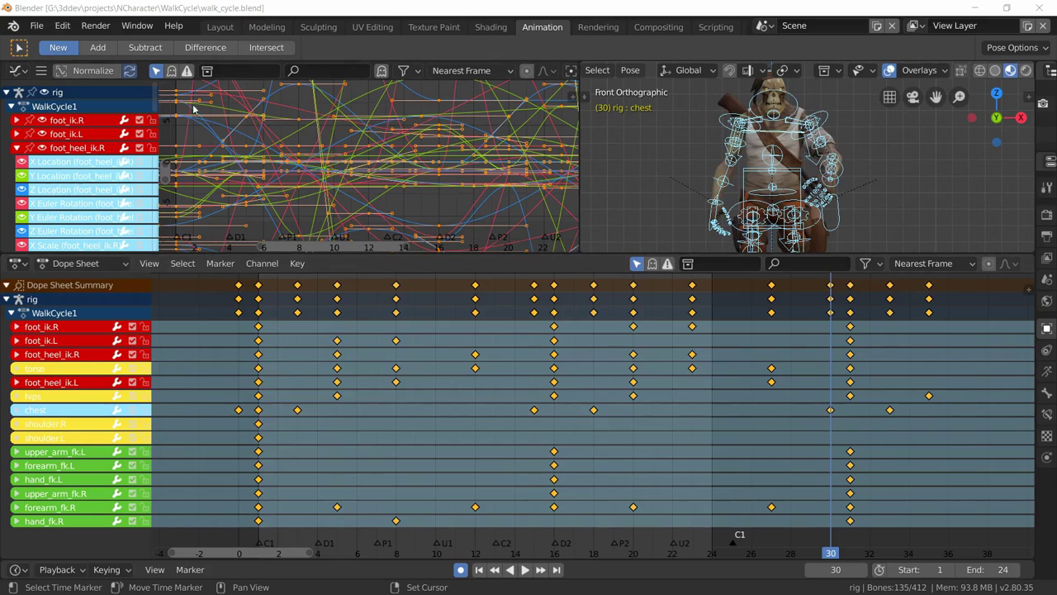
# Back in the Layout workspace, set the timeline end frame to 30.
pyautogui.click(220, 27)
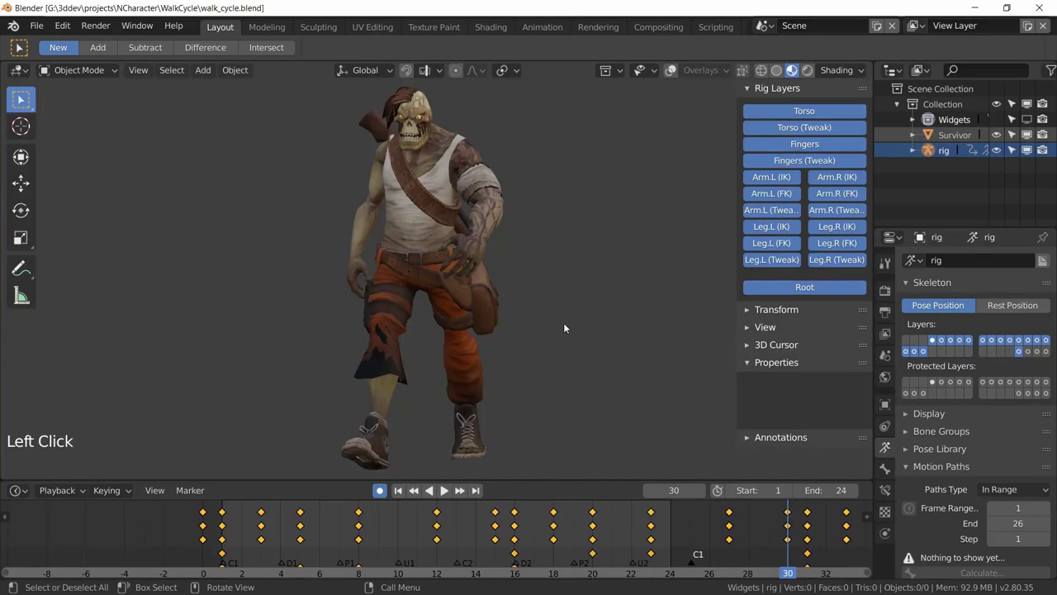
pyautogui.click(826, 489)
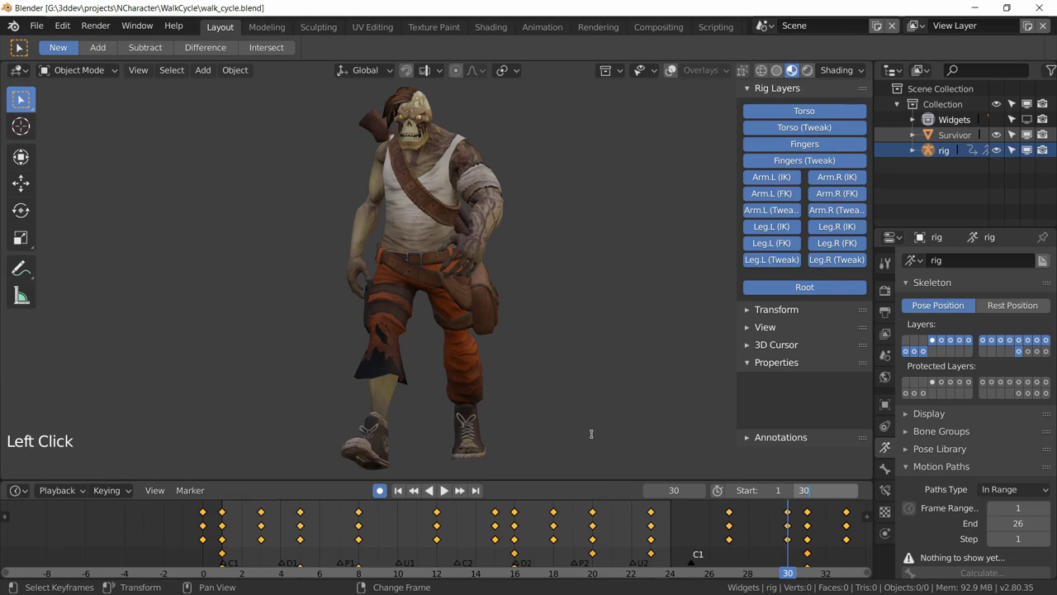
pyautogui.press('Return')
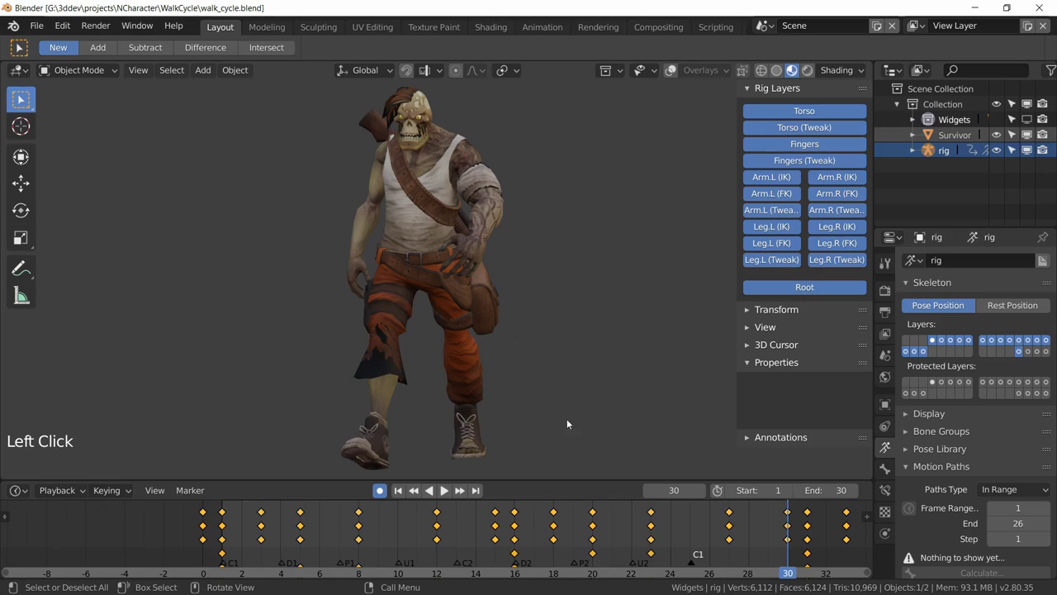
# Play the stretched walk cycle, stop it, and return to frame 1.
pyautogui.press('space')
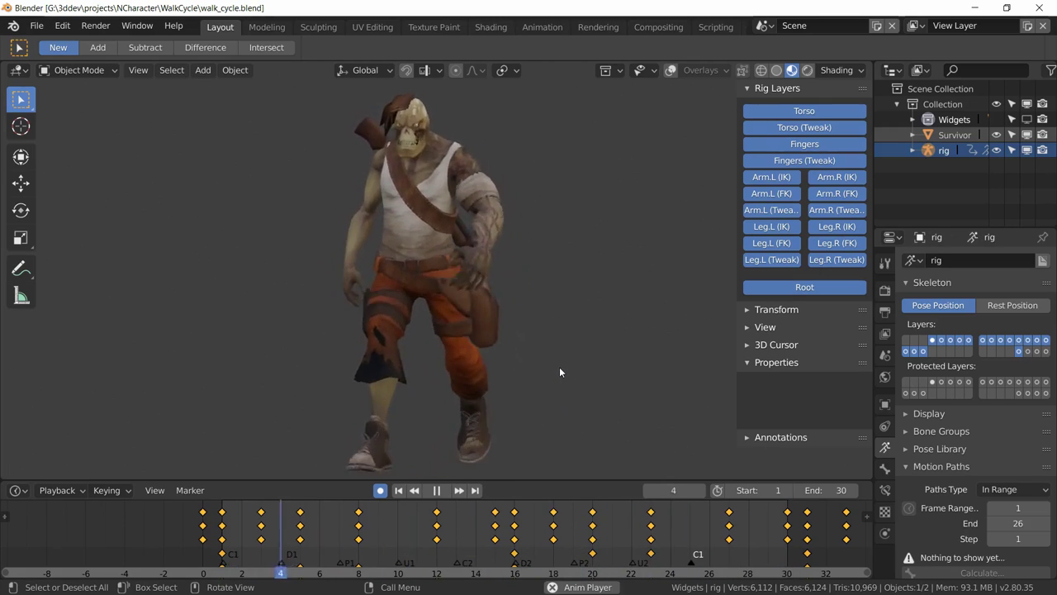
pyautogui.press('space')
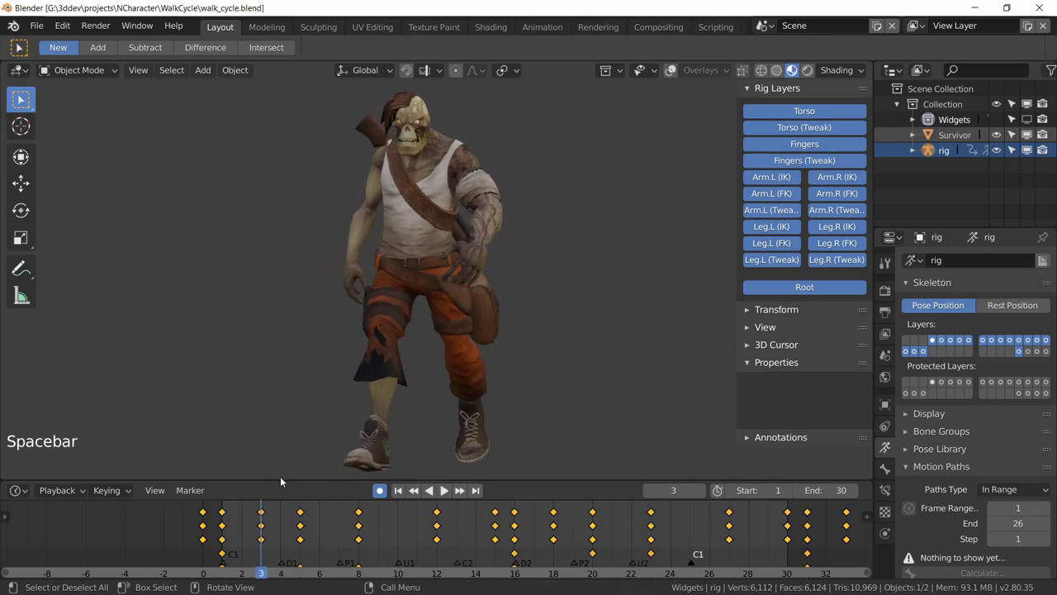
pyautogui.rightClick(221, 522)
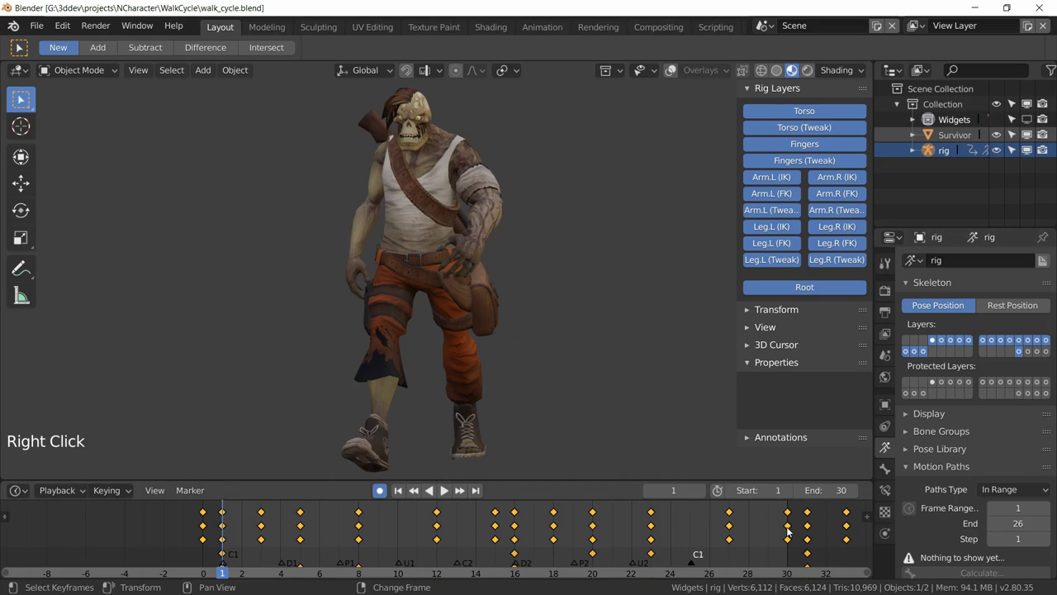
# Set the frame rate to 30 fps in Output properties and replay the walk cycle, pausing at frame 7.
pyautogui.click(885, 312)
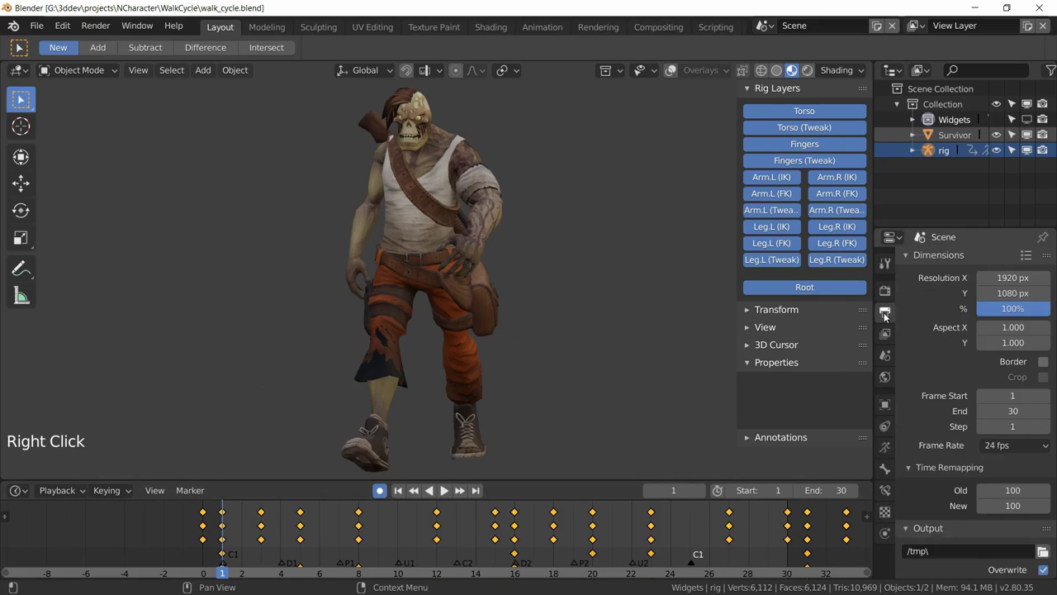
pyautogui.click(1007, 447)
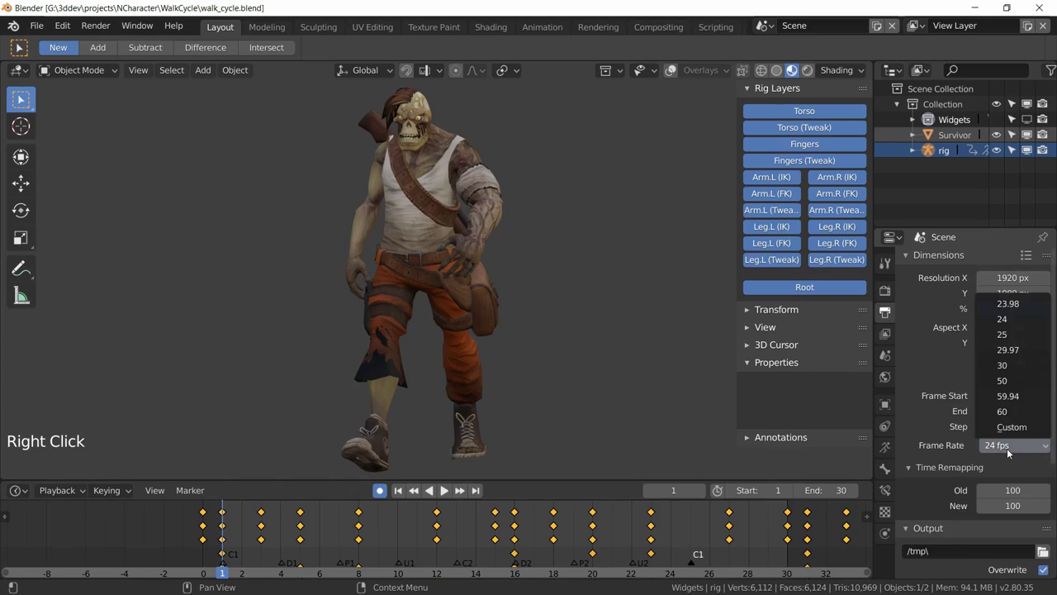
pyautogui.click(1009, 368)
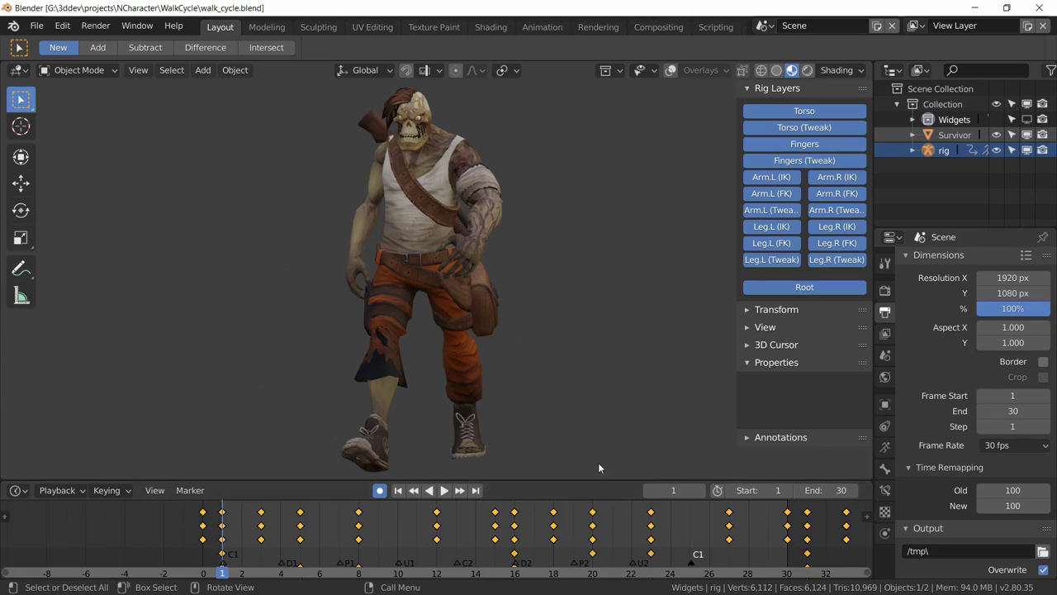
pyautogui.press('space')
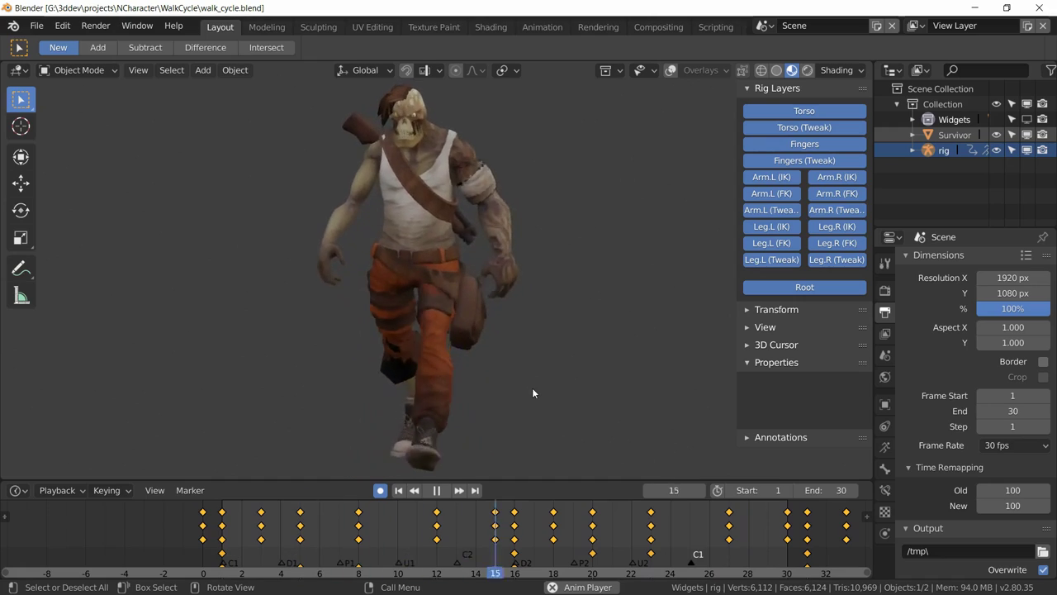
pyautogui.press('space')
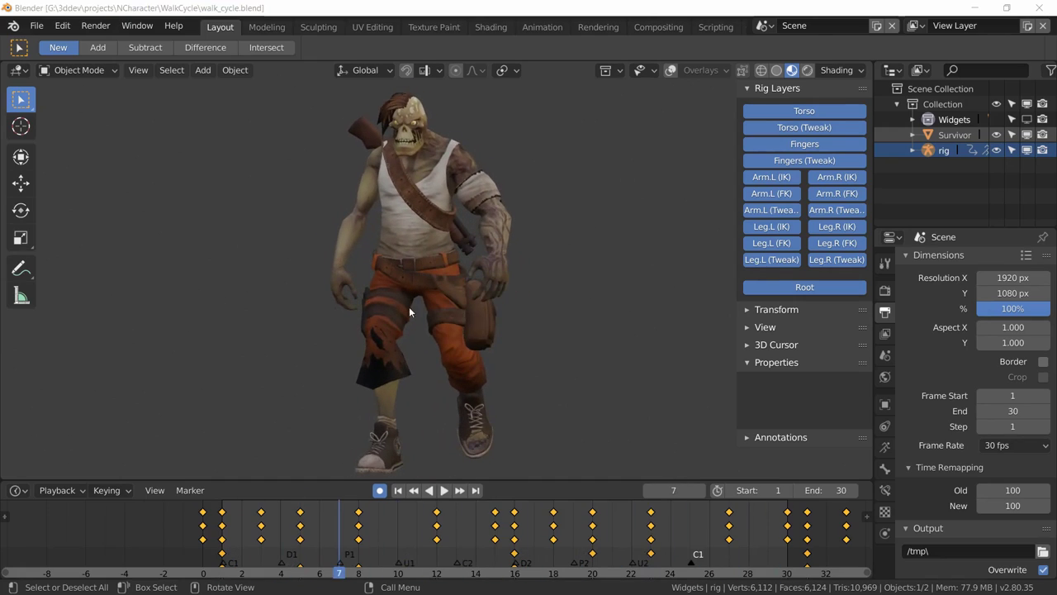
# Rename the 'rig' object to 'Armature' in the Outliner.
pyautogui.doubleClick(949, 150)
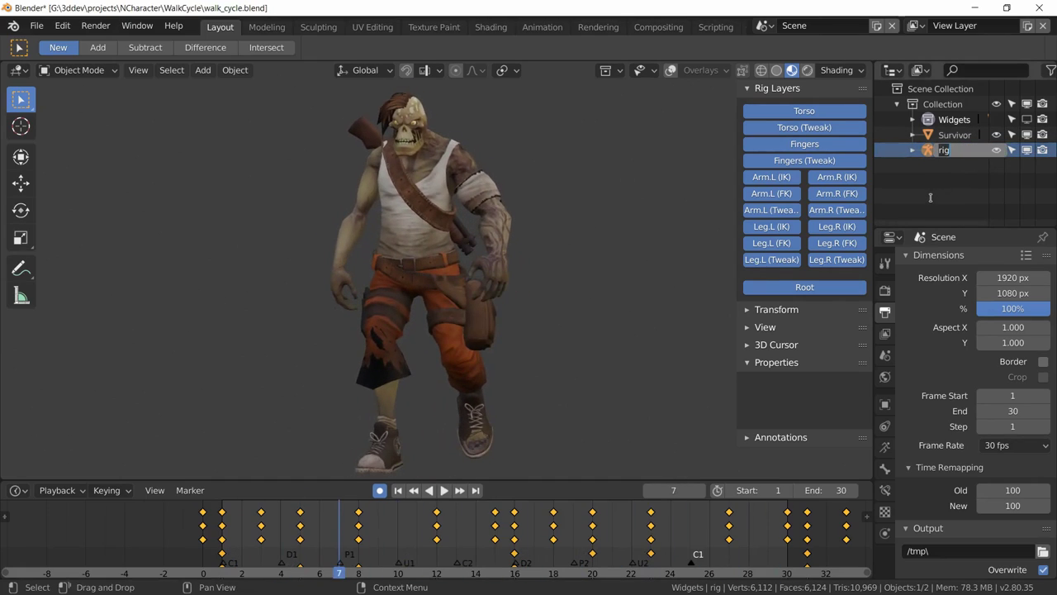
pyautogui.write('A')
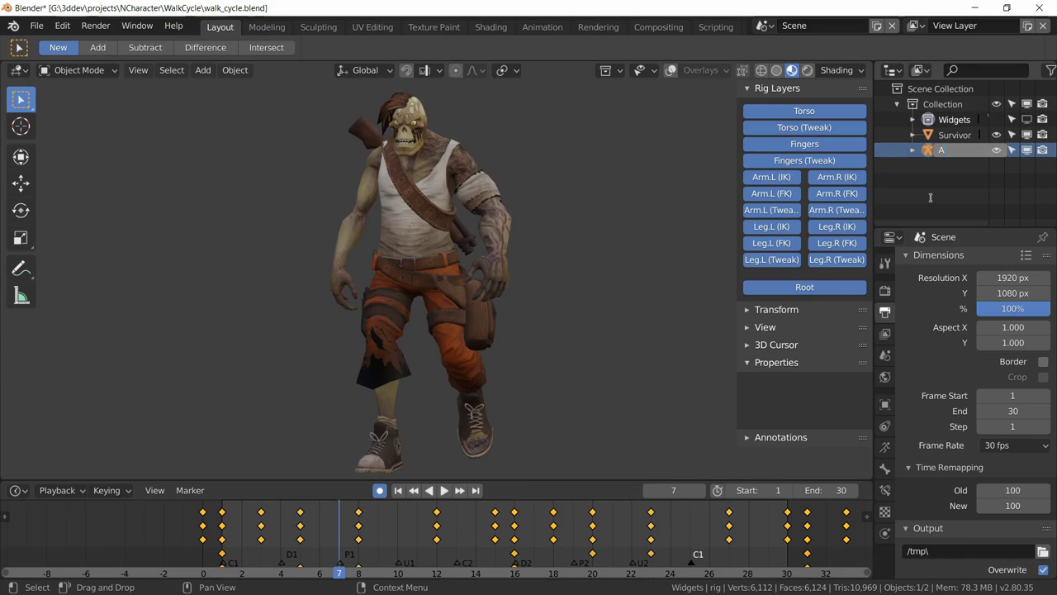
pyautogui.write('rmature')
pyautogui.press('Return')
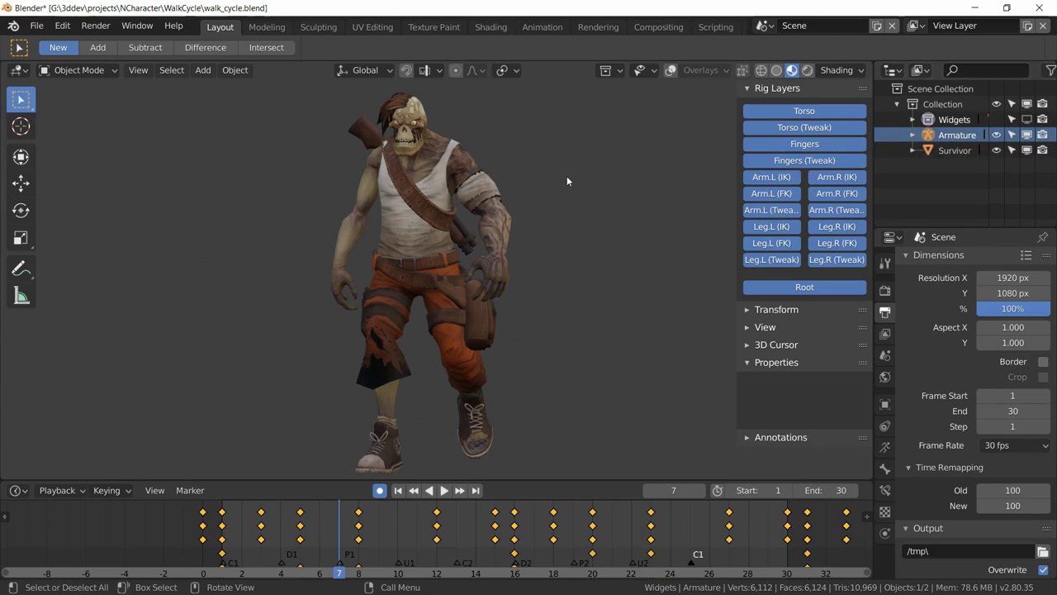
# Switch the Animation workspace's dope sheet to Action Editor mode, then return to Layout.
pyautogui.click(542, 27)
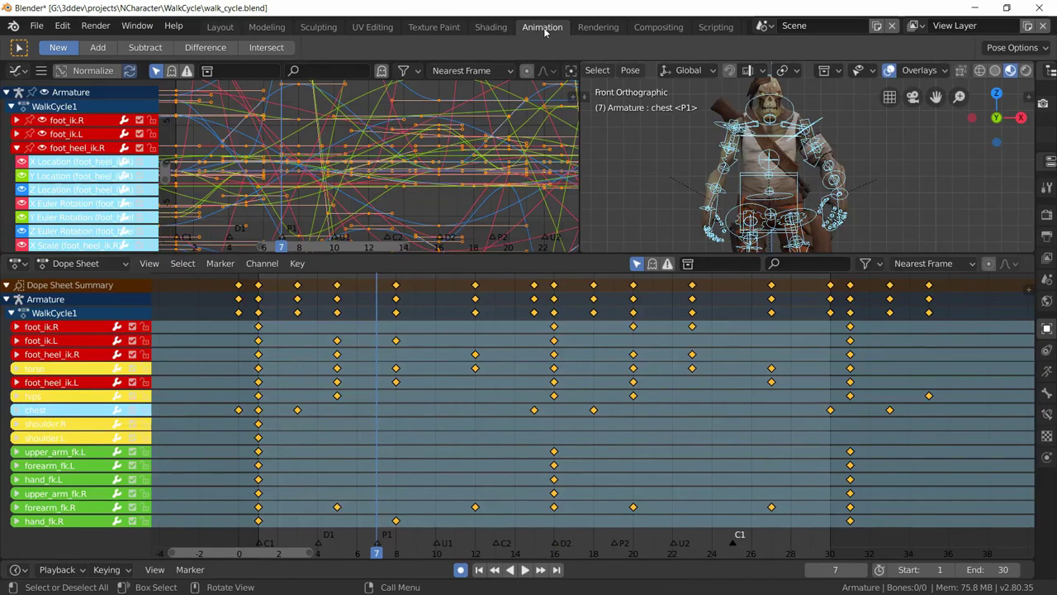
pyautogui.click(83, 264)
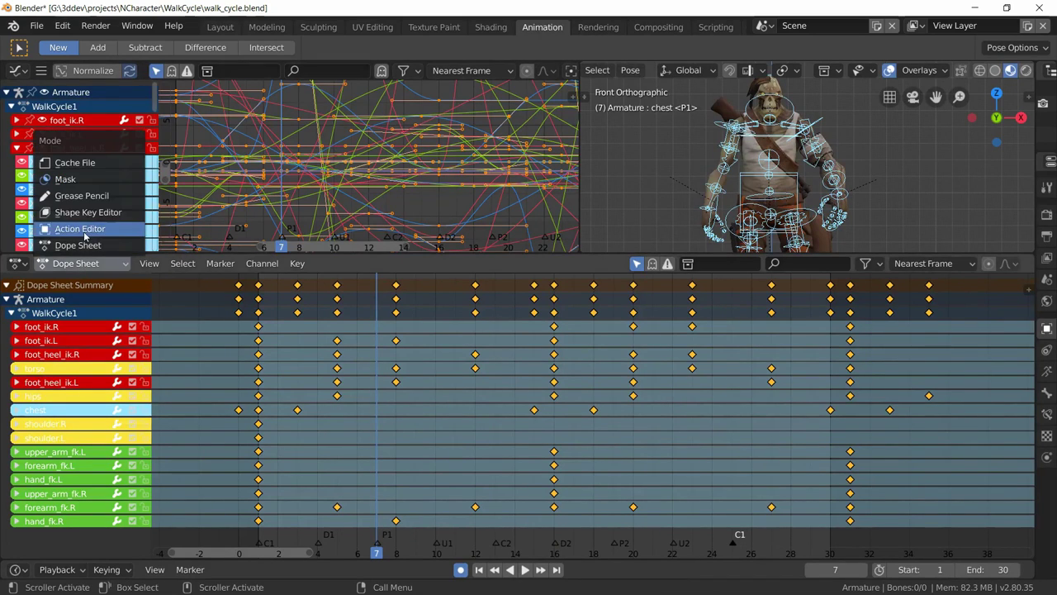
pyautogui.click(85, 232)
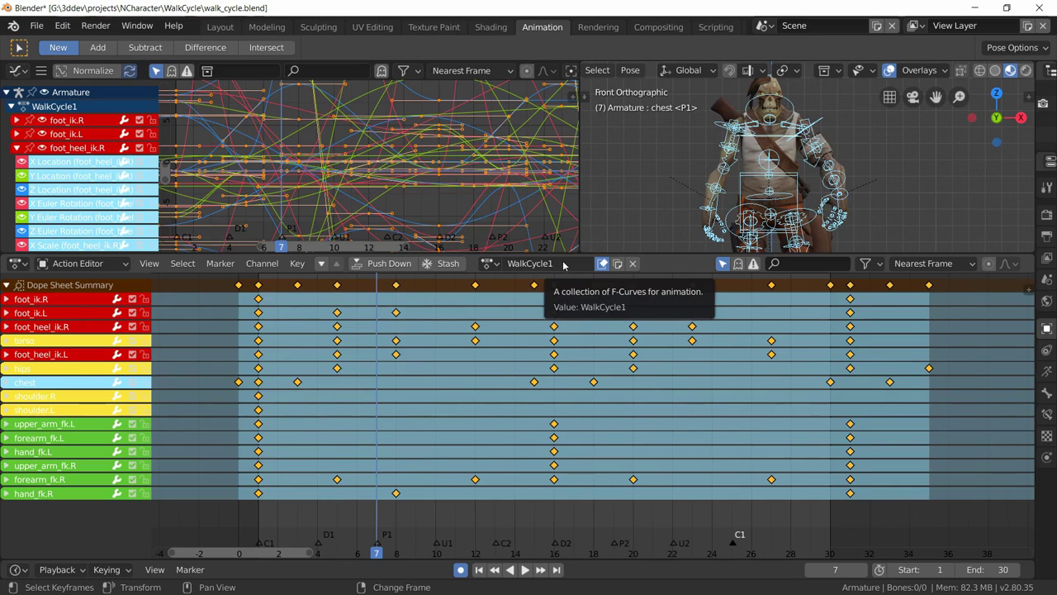
pyautogui.click(220, 27)
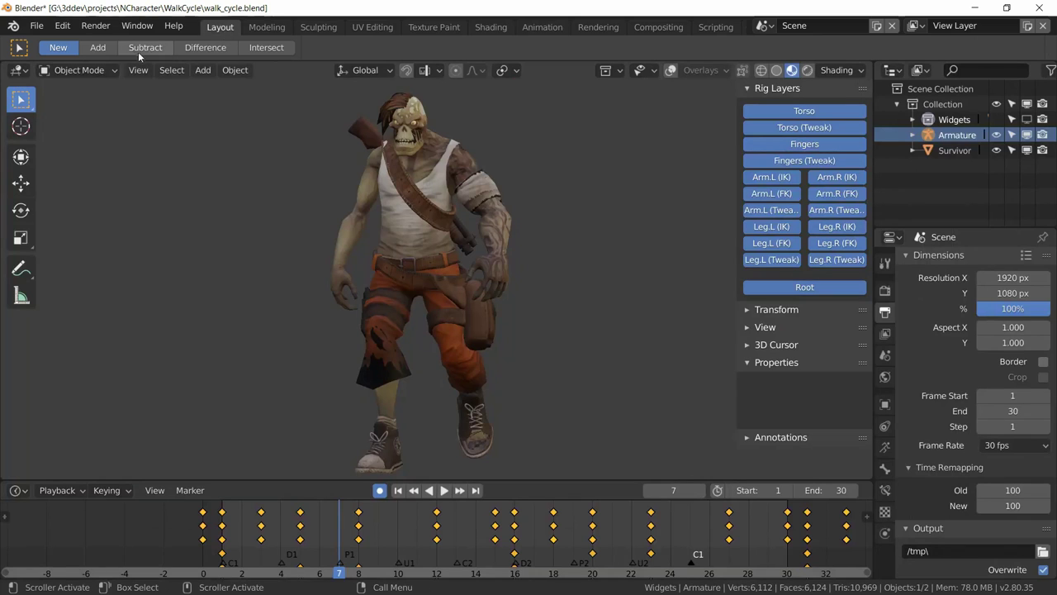
# Enable viewport overlays and select both the Survivor mesh and the Armature.
pyautogui.click(671, 70)
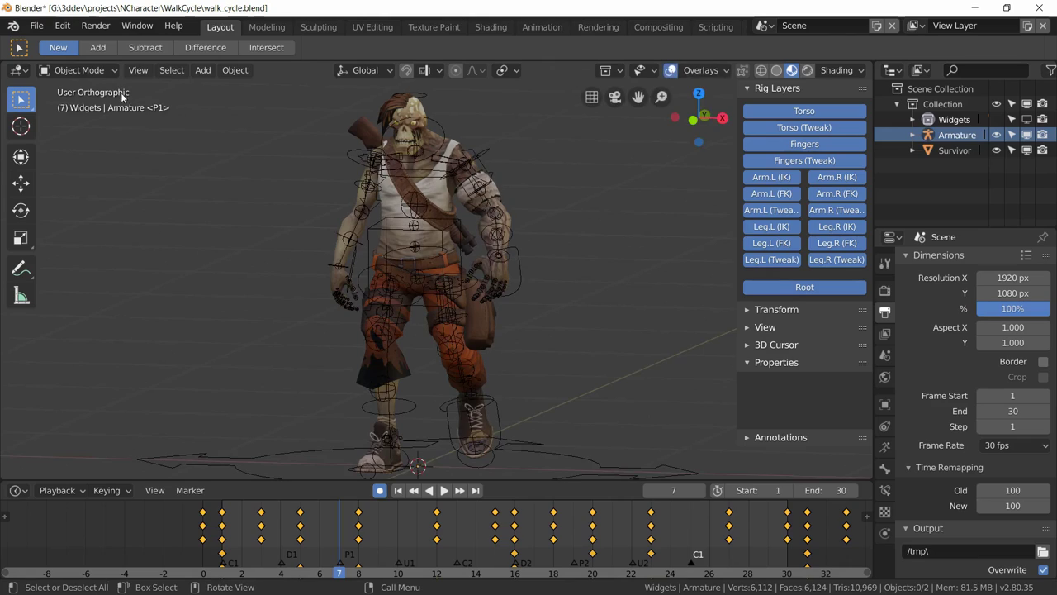
pyautogui.click(442, 189)
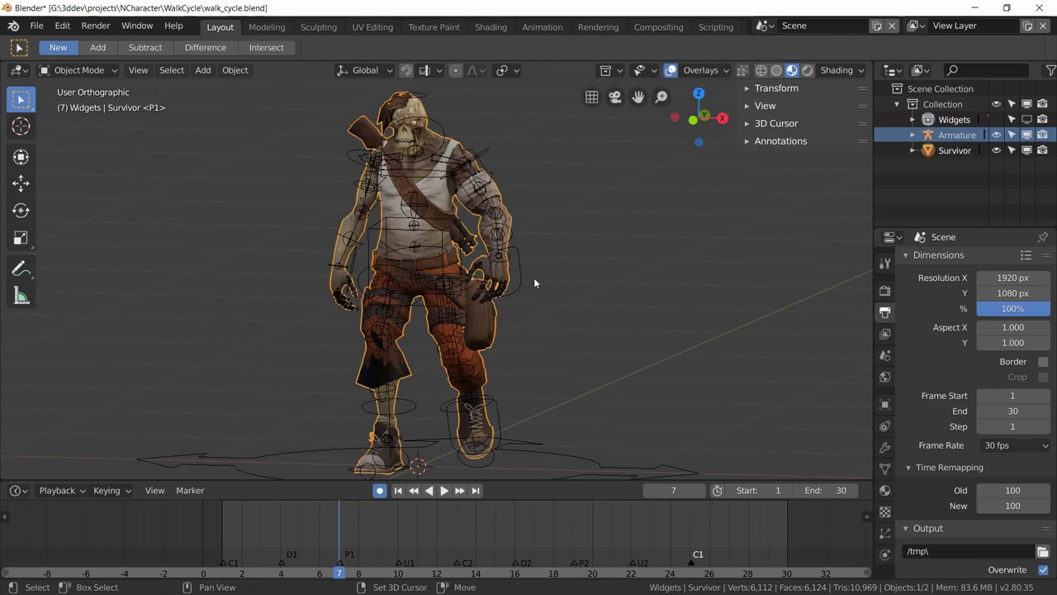
pyautogui.keyDown('shift'); pyautogui.click(520, 263); pyautogui.keyUp('shift')
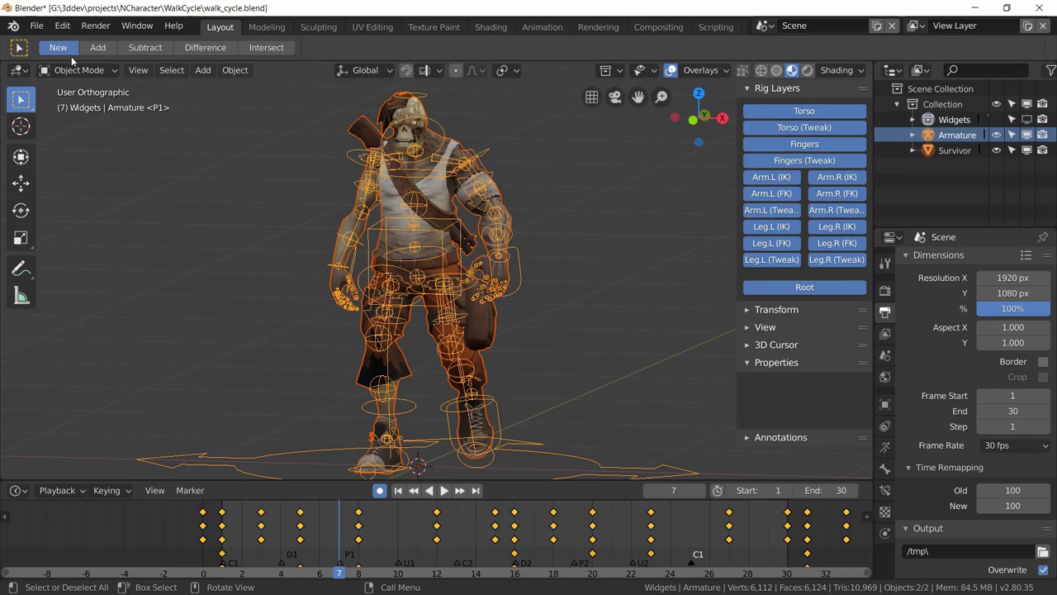
# Start an FBX export overwriting Survivor.fbx with Selected Objects only enabled.
pyautogui.click(40, 27)
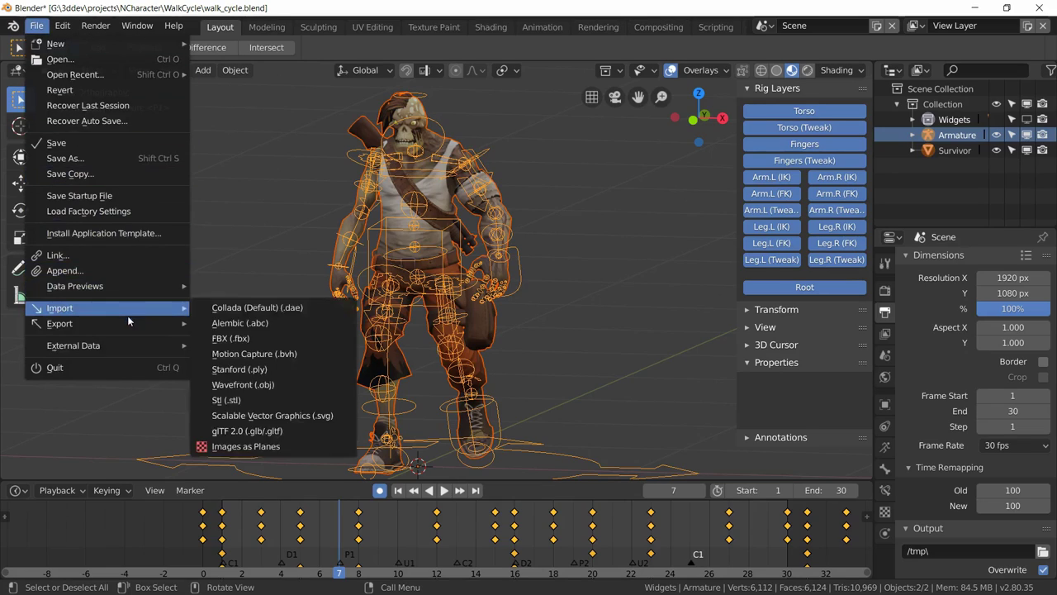
pyautogui.moveTo(128, 323)
pyautogui.click(231, 353)
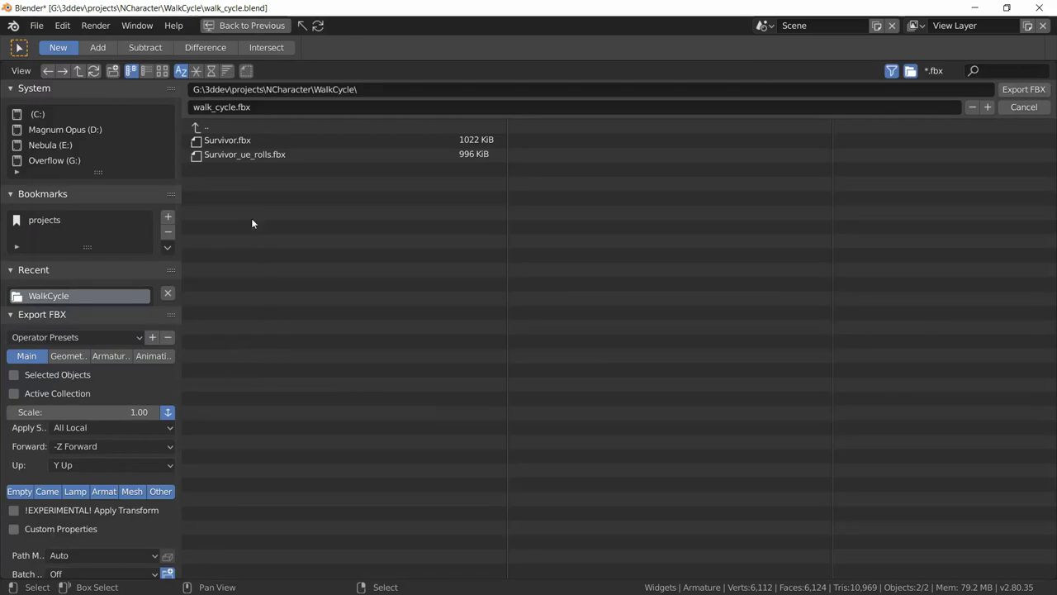
pyautogui.click(245, 140)
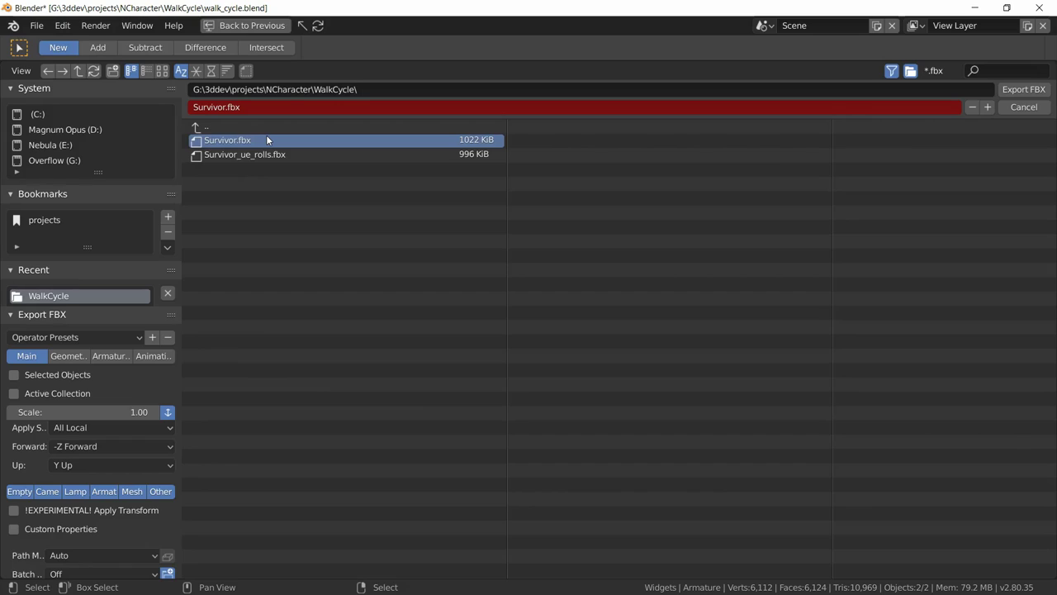
pyautogui.click(64, 376)
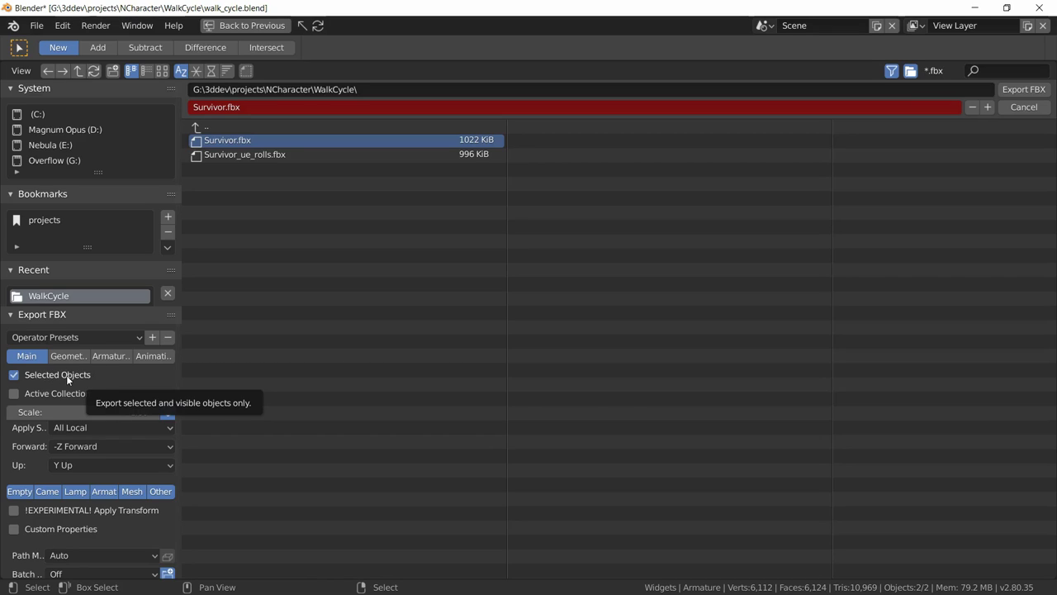
pyautogui.click(105, 358)
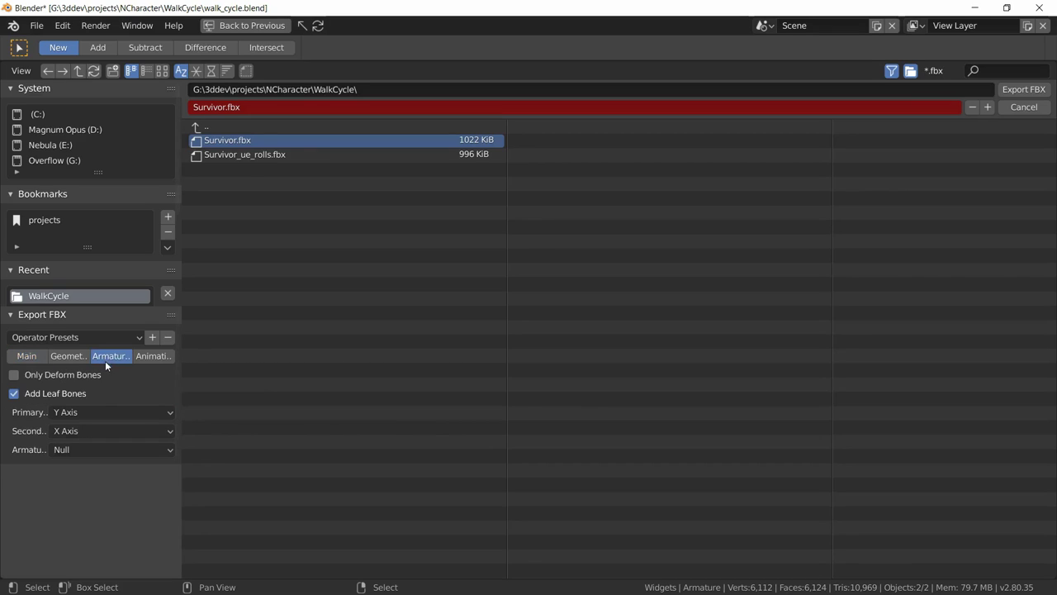
# Export Survivor.fbx with Only Deform Bones, and All Actions and NLA Strips turned off.
pyautogui.click(51, 375)
pyautogui.click(153, 356)
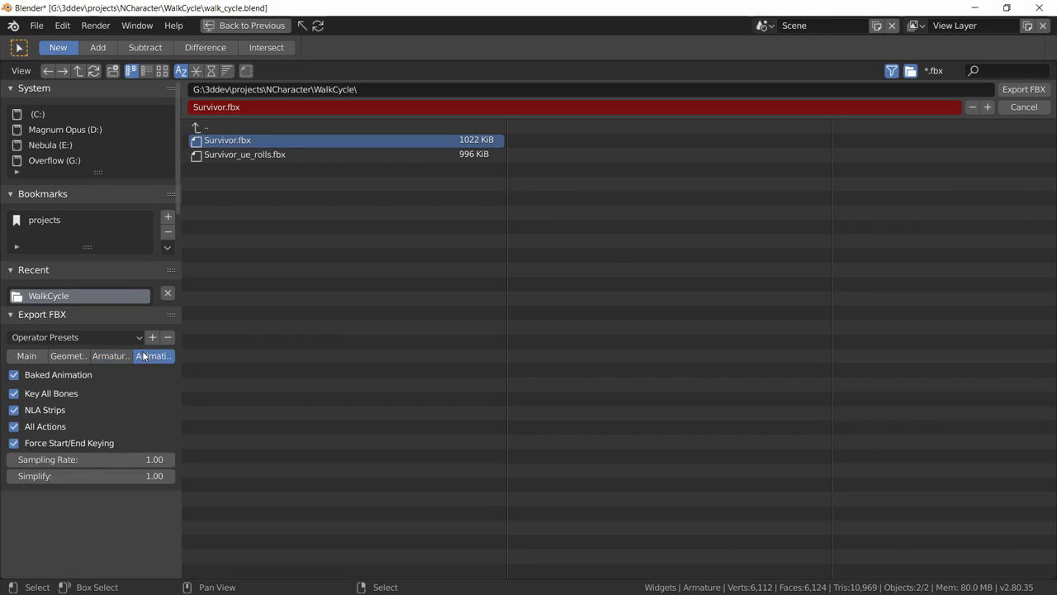
pyautogui.click(29, 427)
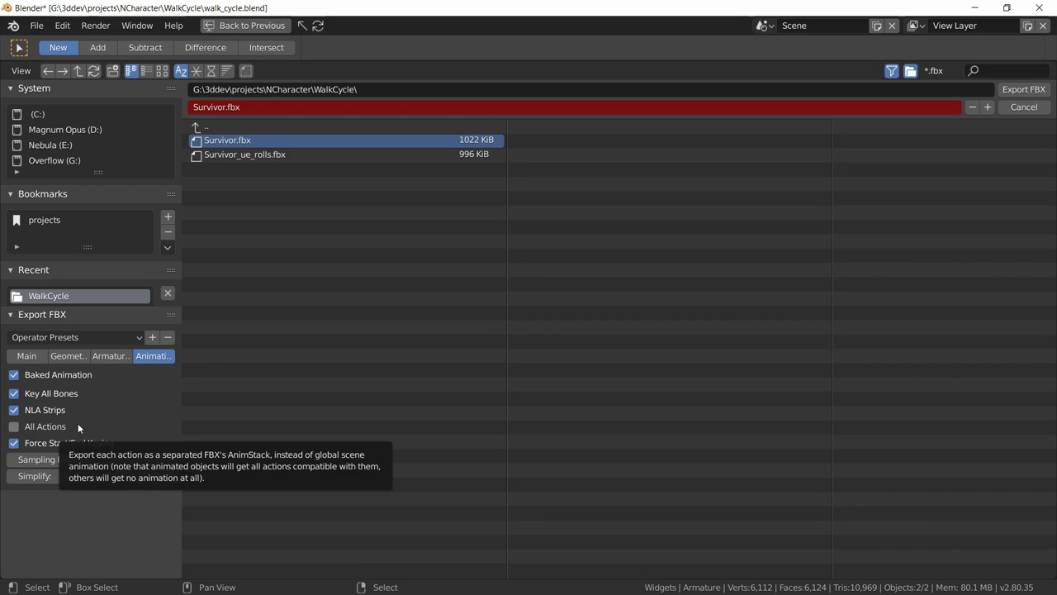
pyautogui.click(63, 410)
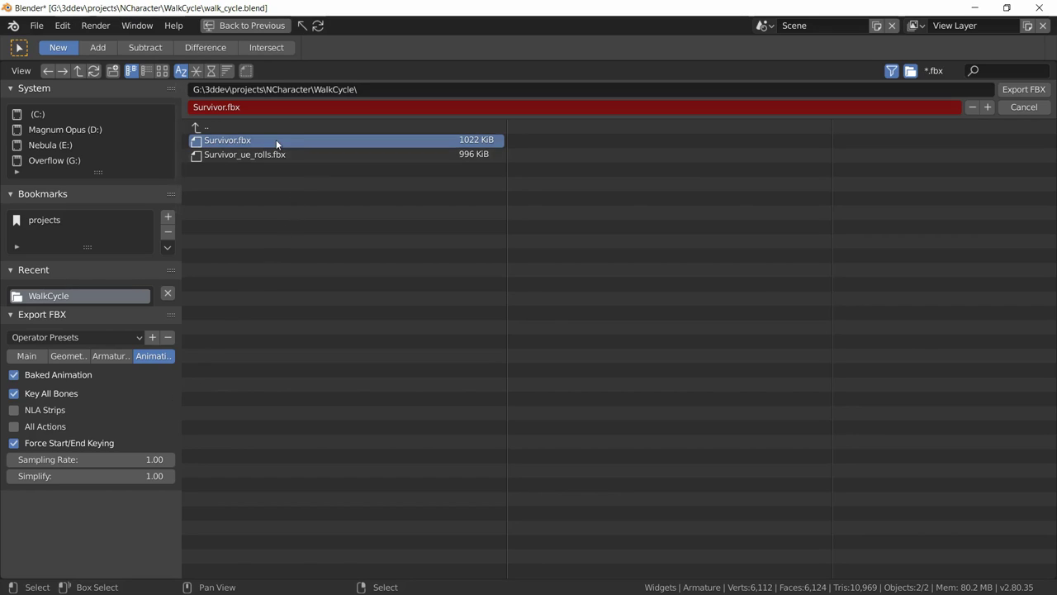
pyautogui.click(1022, 88)
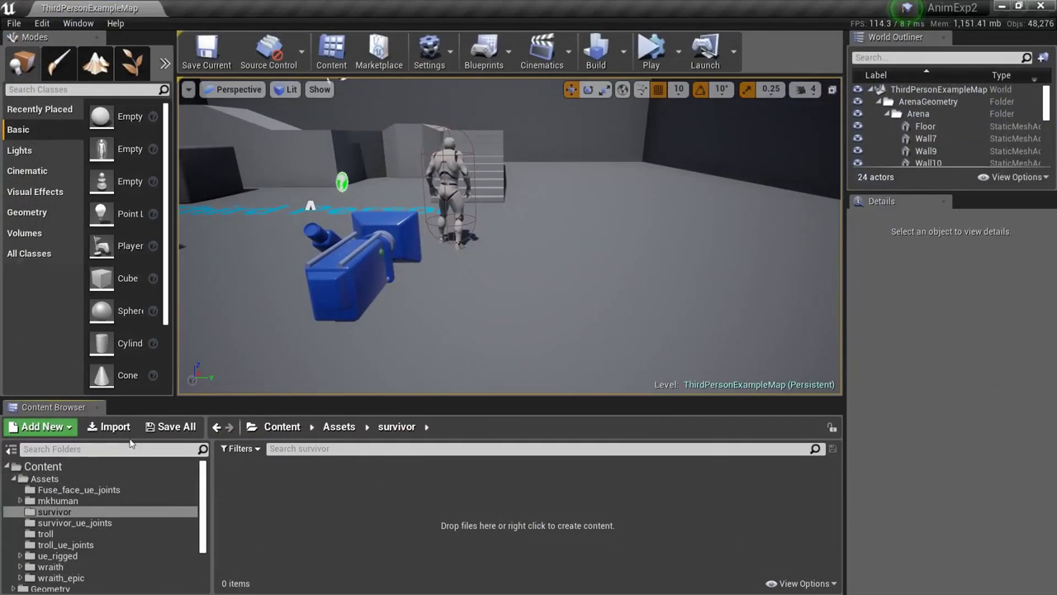
# Import Survivor.fbx into the survivor folder using the default FBX import options.
pyautogui.click(114, 426)
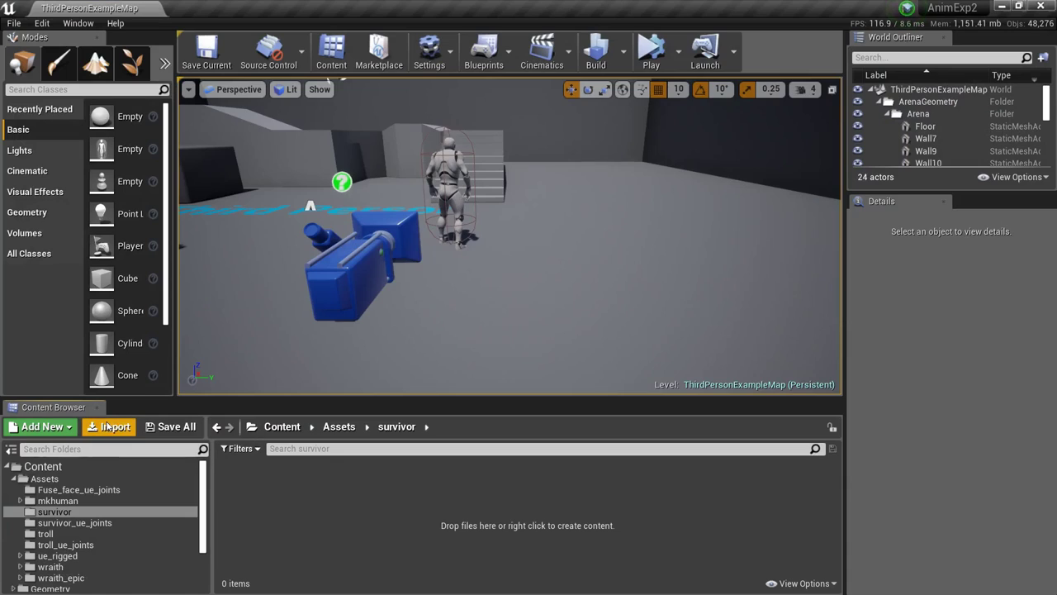
pyautogui.click(417, 173)
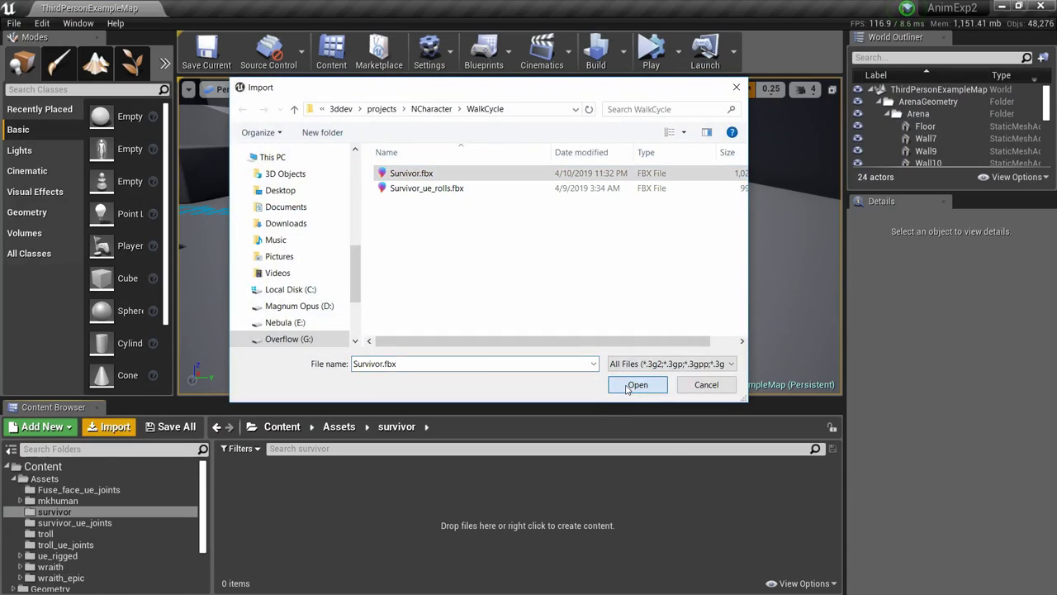
pyautogui.click(637, 384)
pyautogui.click(600, 558)
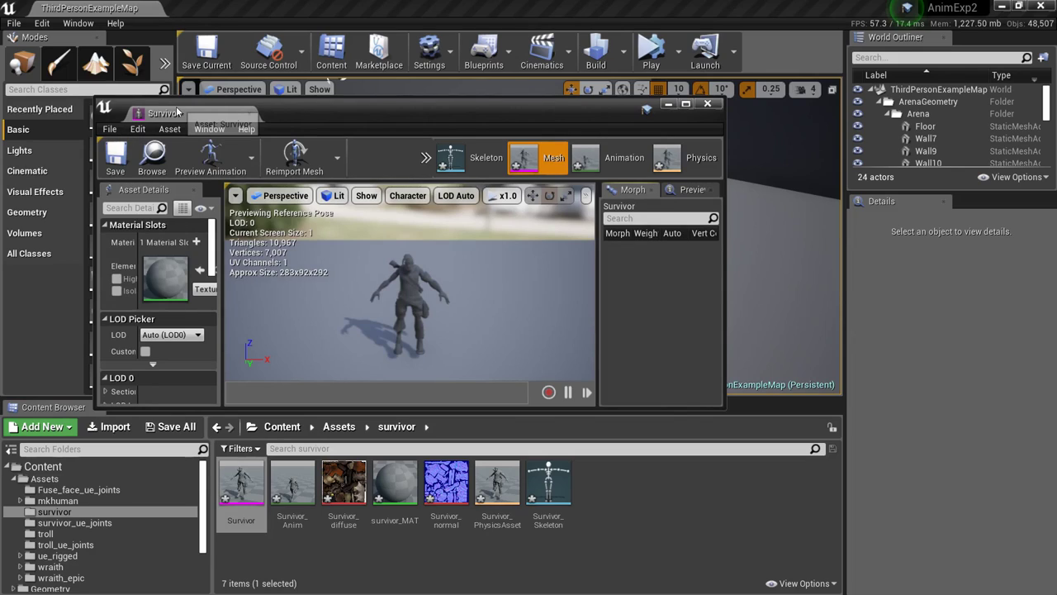
# Maximise the Survivor editor and review the skeleton's bone tree, starting from the root bone.
pyautogui.doubleClick(176, 111)
pyautogui.click(818, 54)
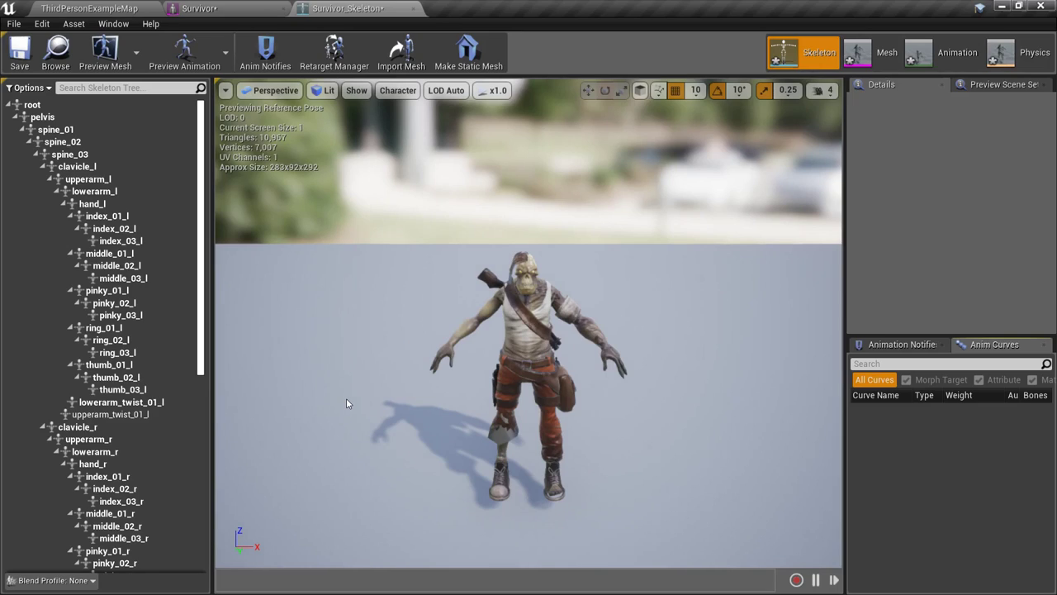
pyautogui.click(31, 105)
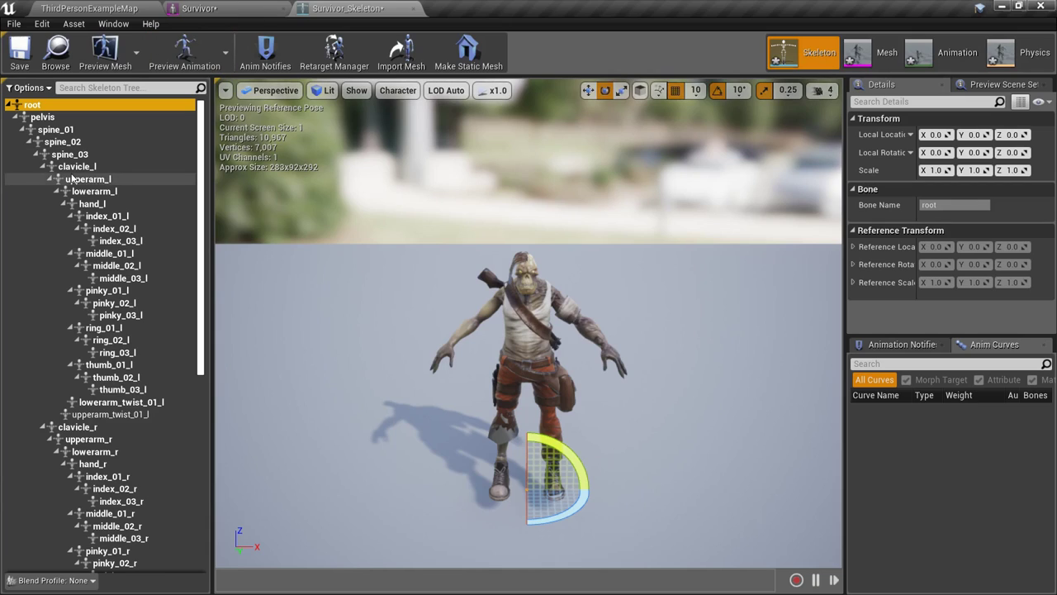
pyautogui.scroll(-10, 206, 361)
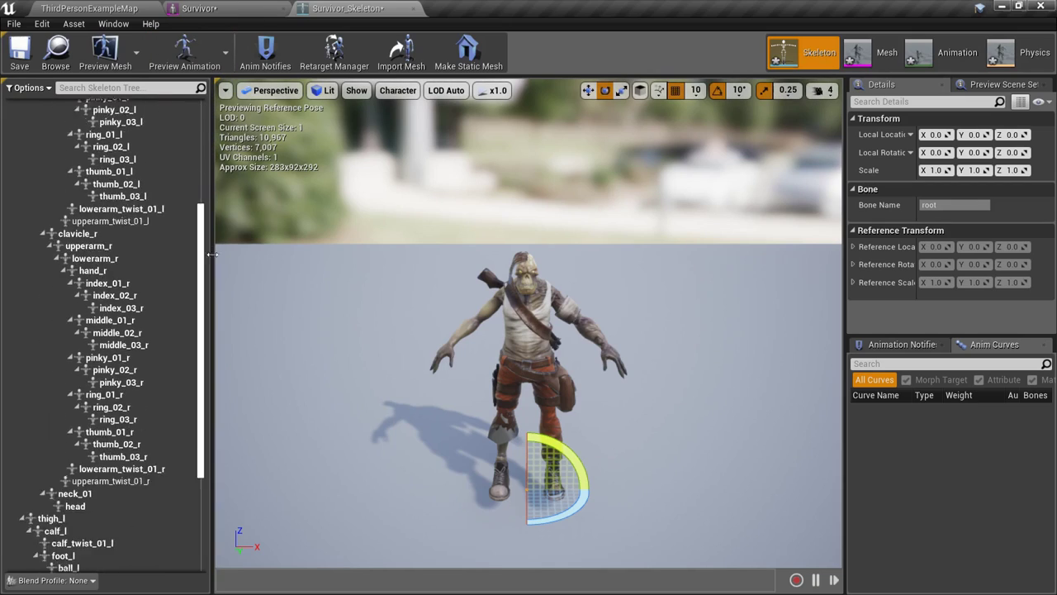
pyautogui.scroll(10, 212, 361)
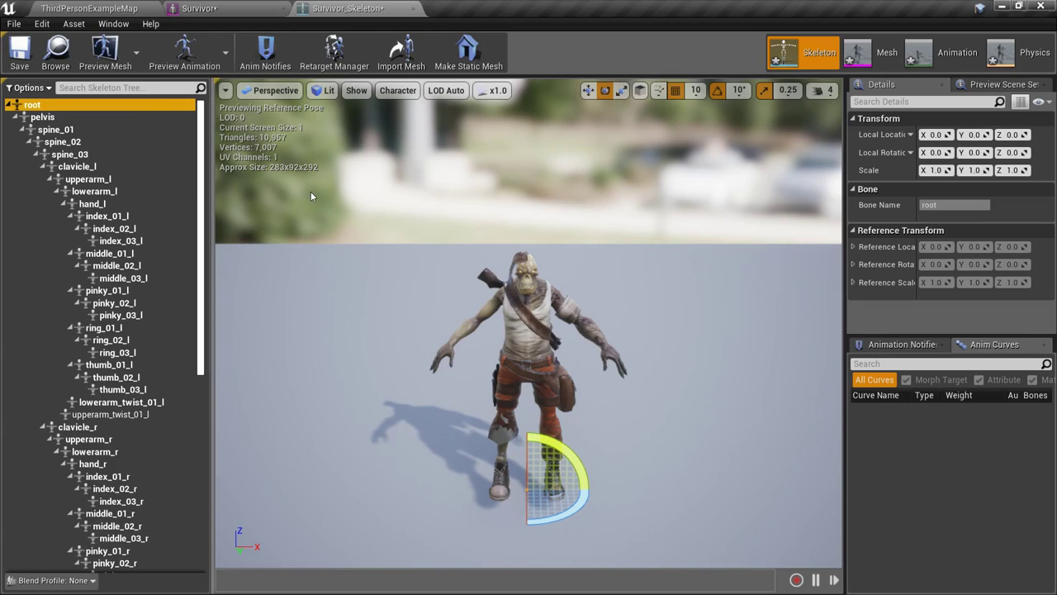
# Preview the Survivor_Anim walk animation, moving the preview camera closer and rotating the light.
pyautogui.click(950, 54)
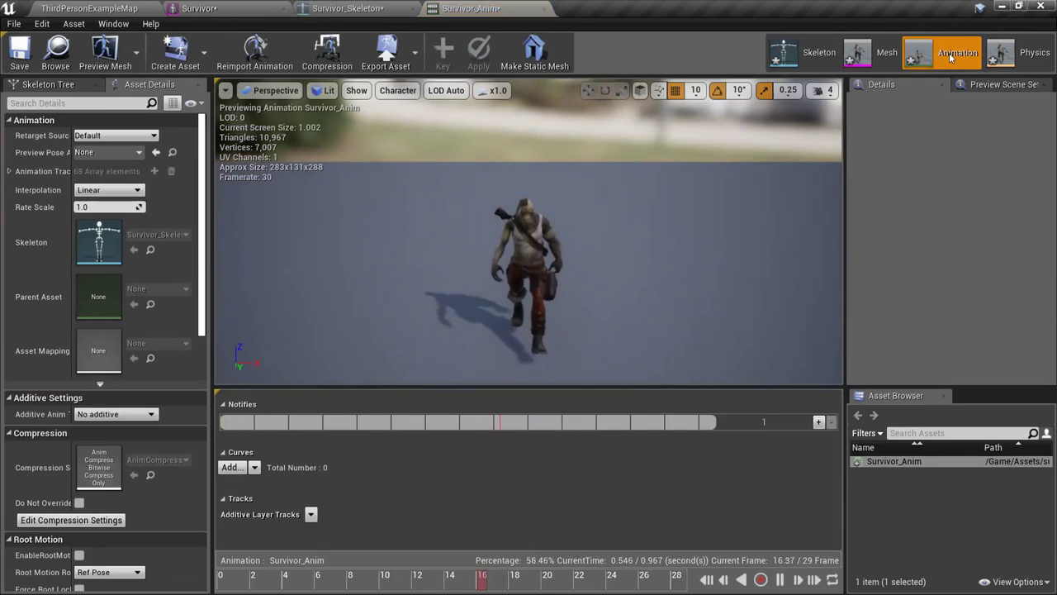
pyautogui.moveTo(651, 297); pyautogui.dragTo(650, 297)
pyautogui.moveTo(651, 256); pyautogui.dragTo(651, 256)
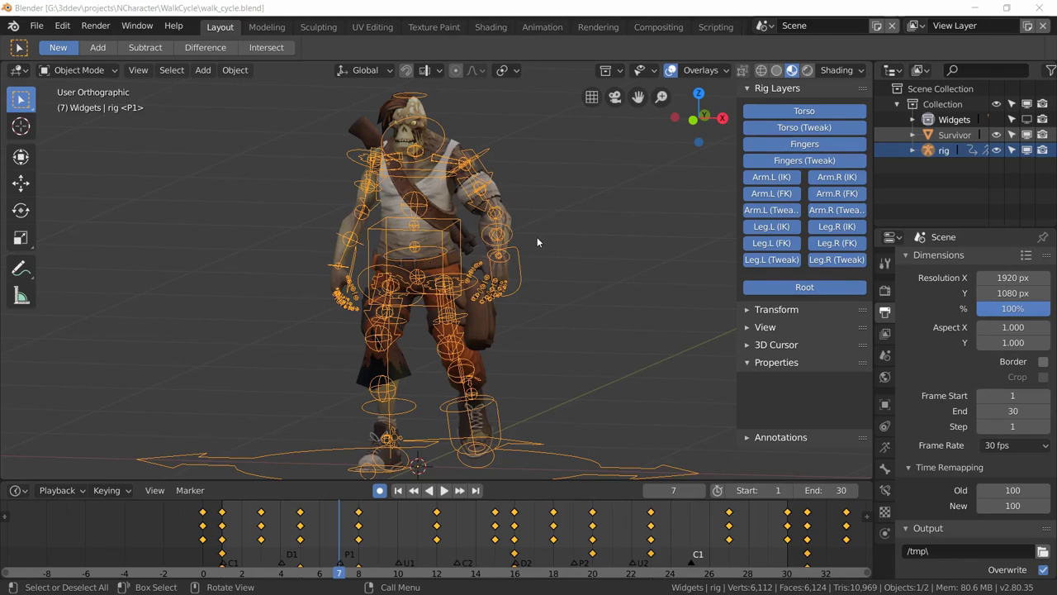
# Unlink the WalkCycle1 action from the rig in the Dope Sheet's Action Editor.
pyautogui.click(541, 27)
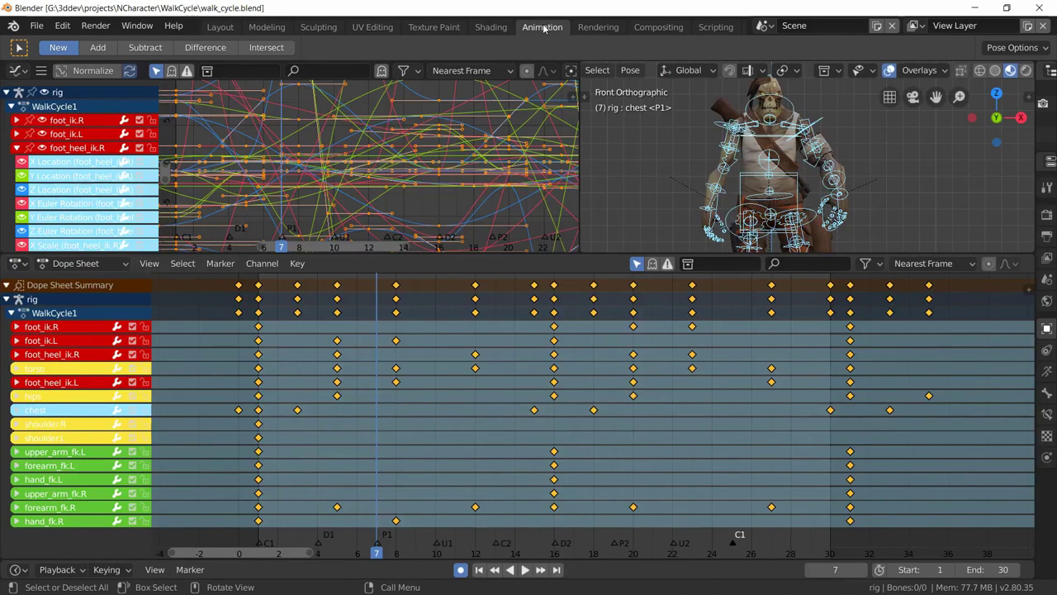
pyautogui.click(59, 264)
pyautogui.click(79, 228)
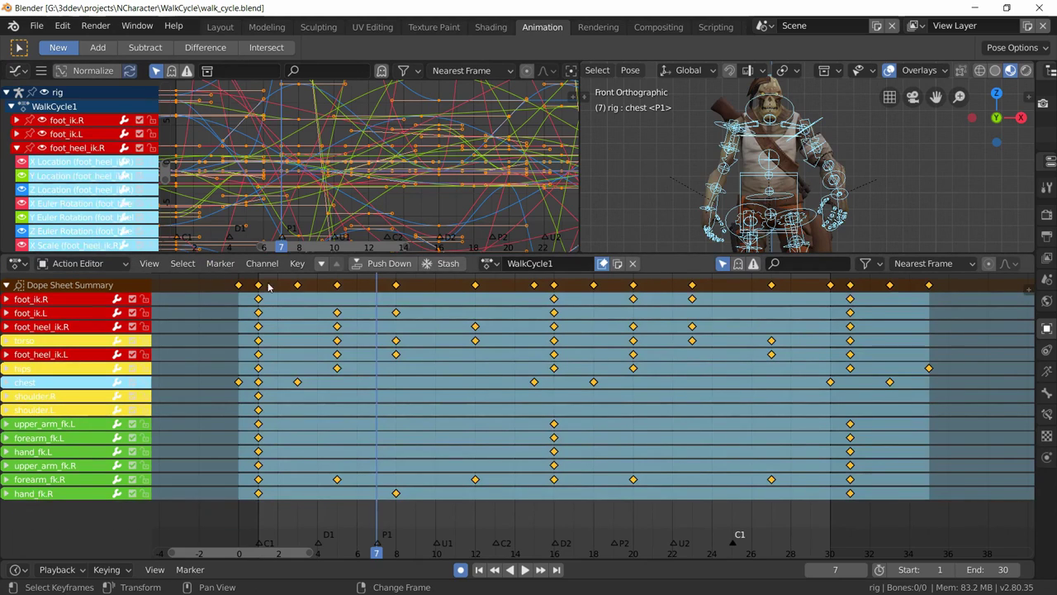
pyautogui.click(632, 263)
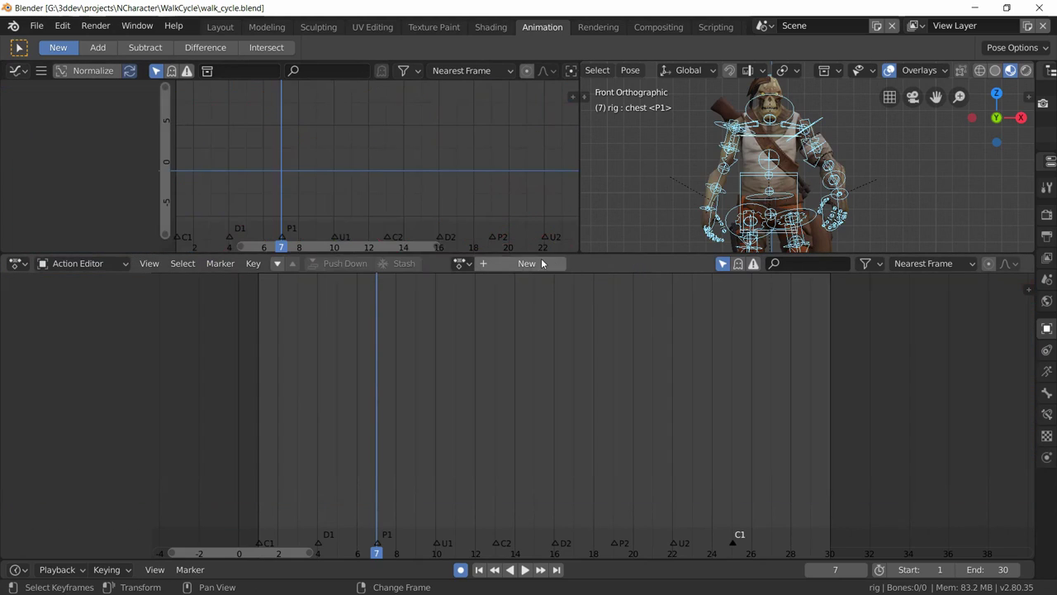
# In Pose Mode at frame 1, clear the rig's location and rotation to rest, then return to Object Mode.
pyautogui.click(213, 27)
pyautogui.click(90, 69)
pyautogui.click(78, 121)
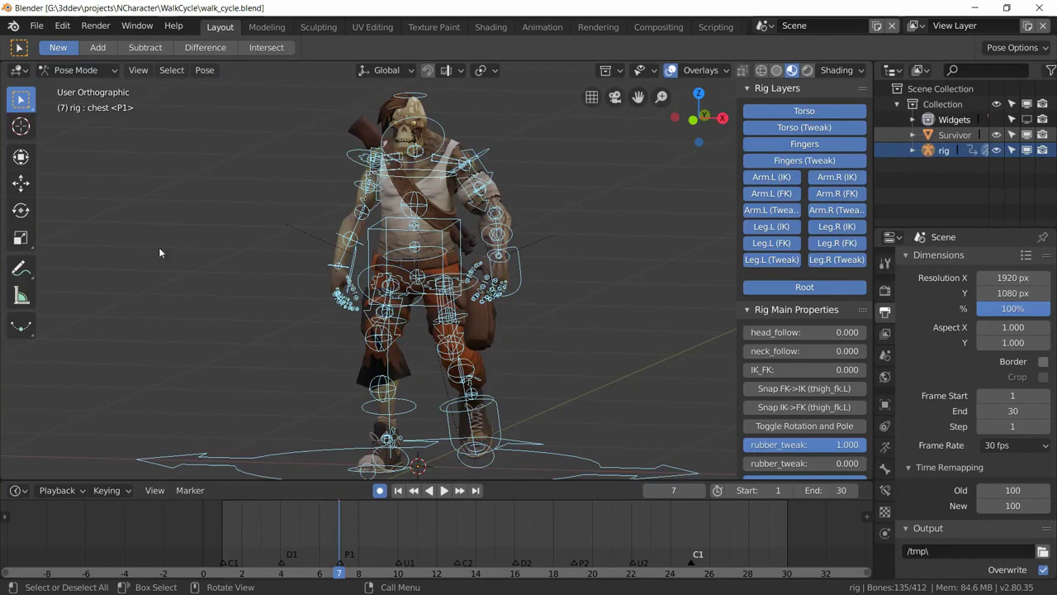
pyautogui.hotkey('shift', 'Left')
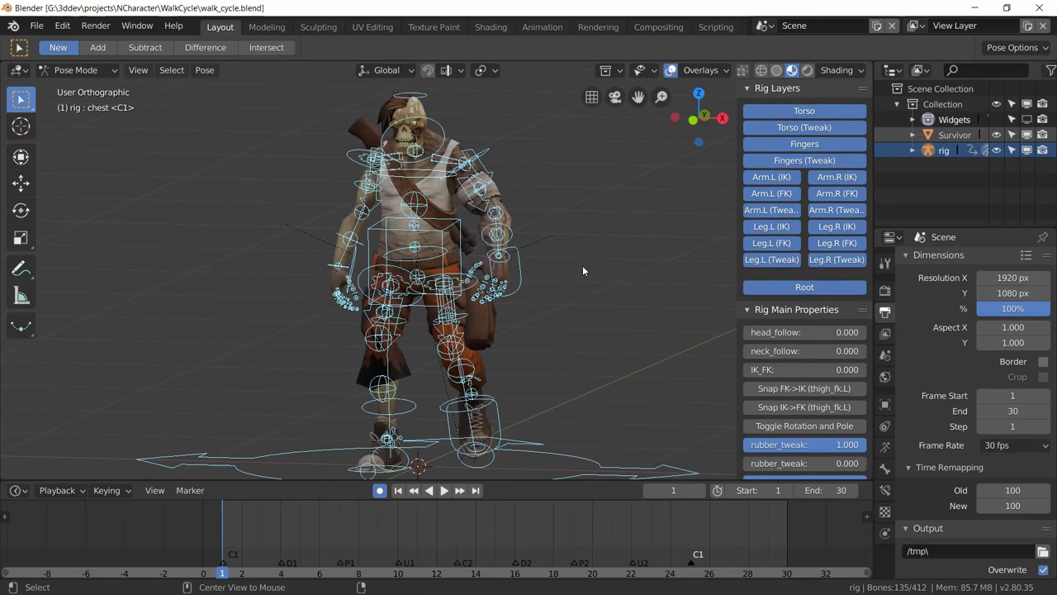
pyautogui.hotkey('alt', 'g')
pyautogui.hotkey('alt', 'r')
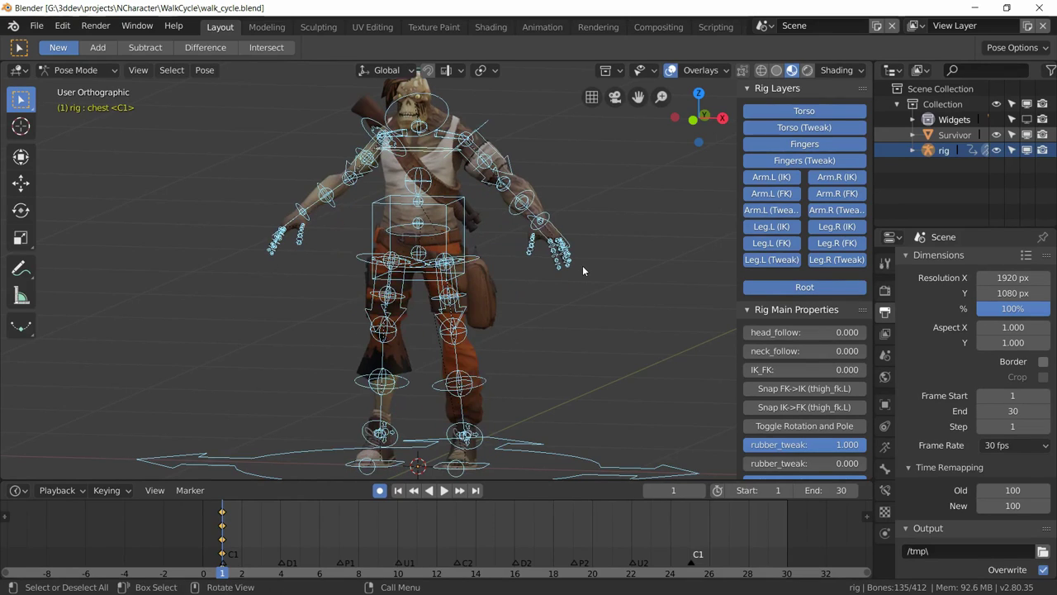
pyautogui.moveTo(481, 284); pyautogui.dragTo(506, 203, button='middle')
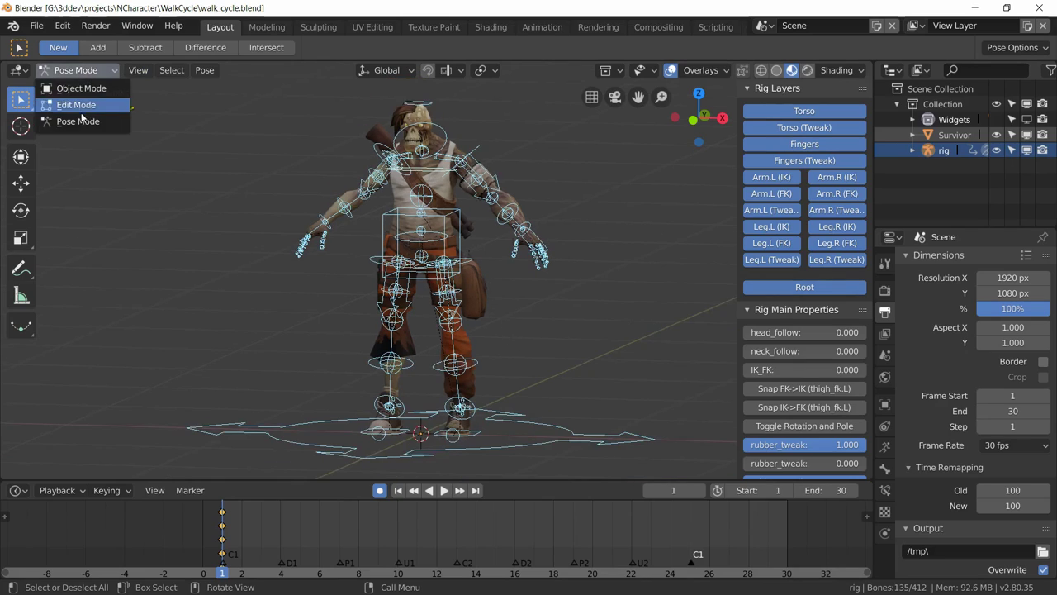
pyautogui.click(82, 88)
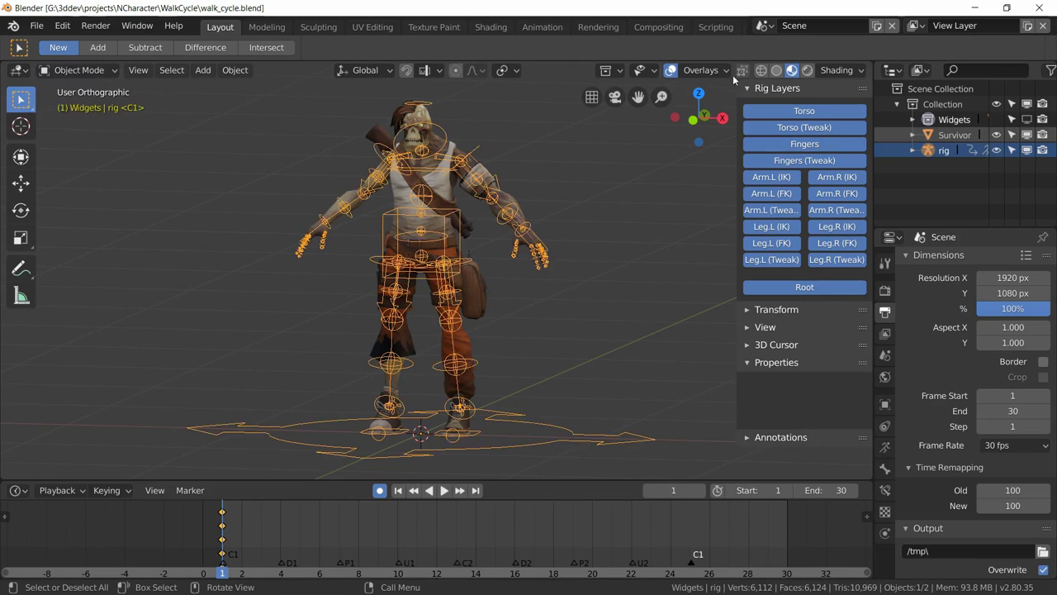
# Load uefy.py from the uefy folder into the Scripting text editor and run it.
pyautogui.click(706, 29)
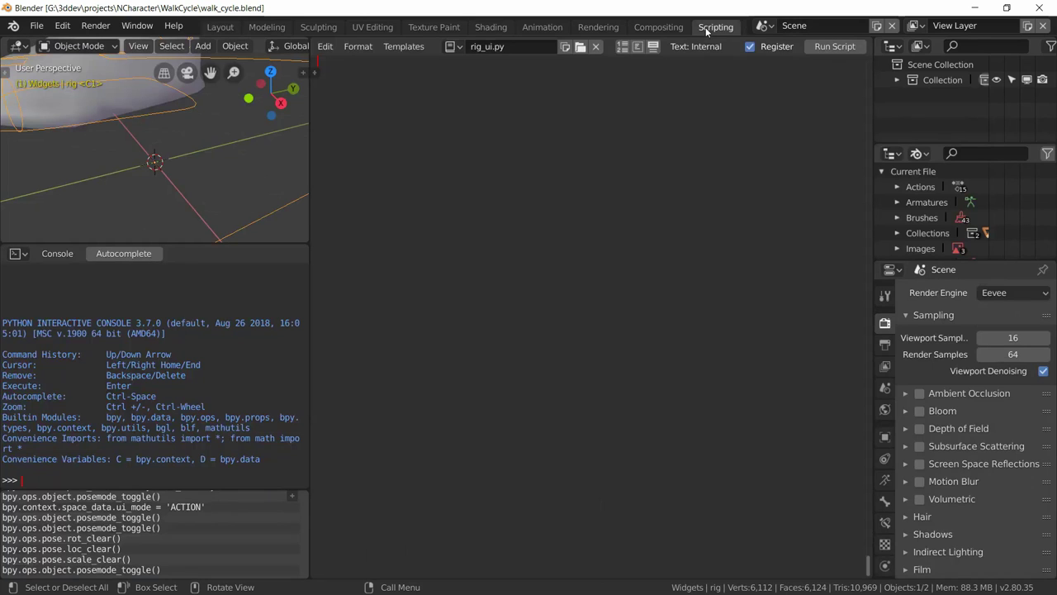
pyautogui.click(580, 46)
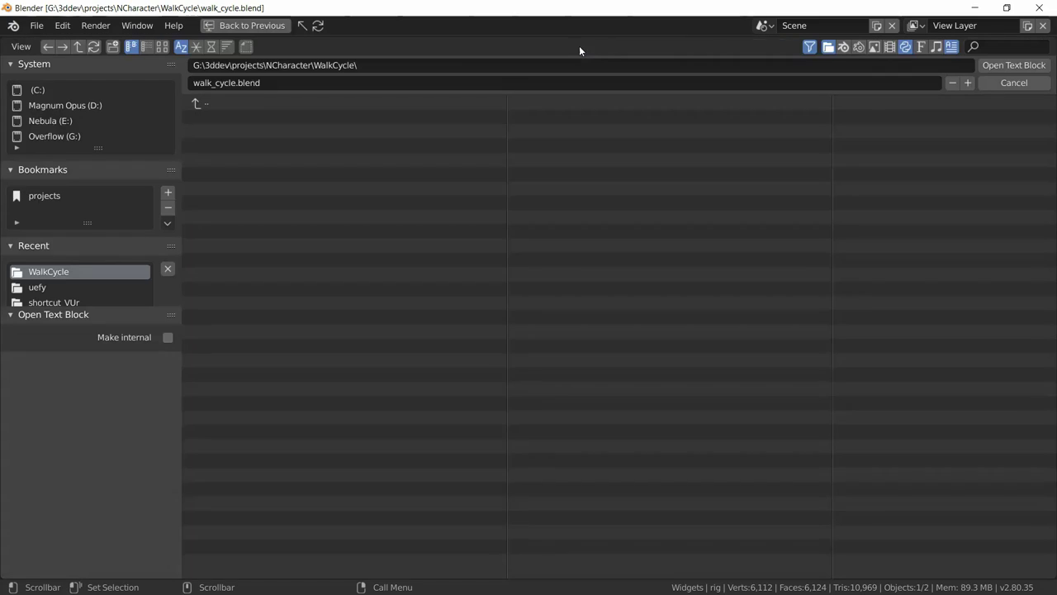
pyautogui.click(38, 286)
pyautogui.click(221, 119)
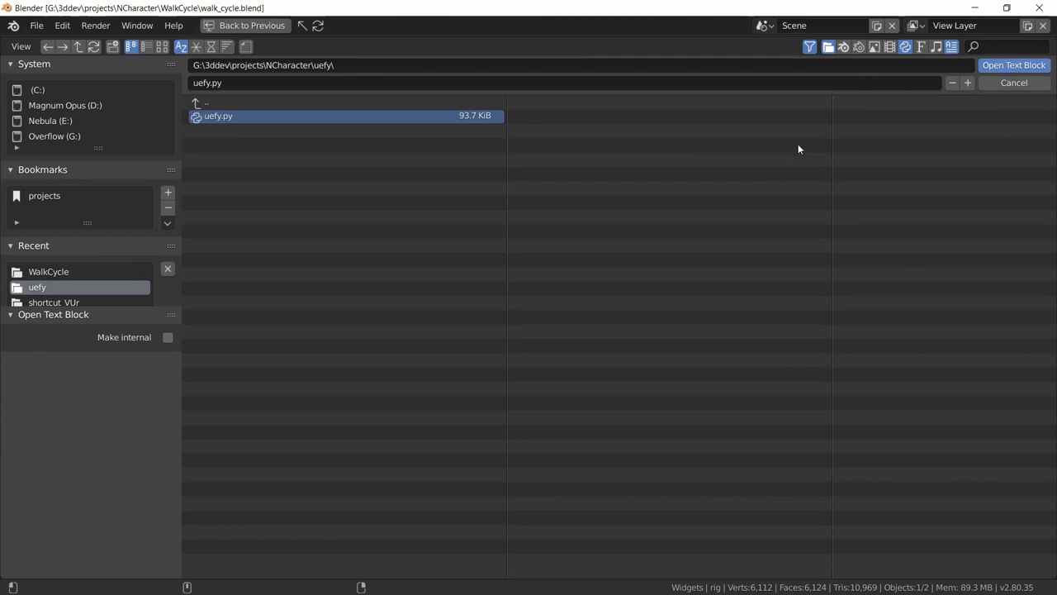
pyautogui.click(992, 70)
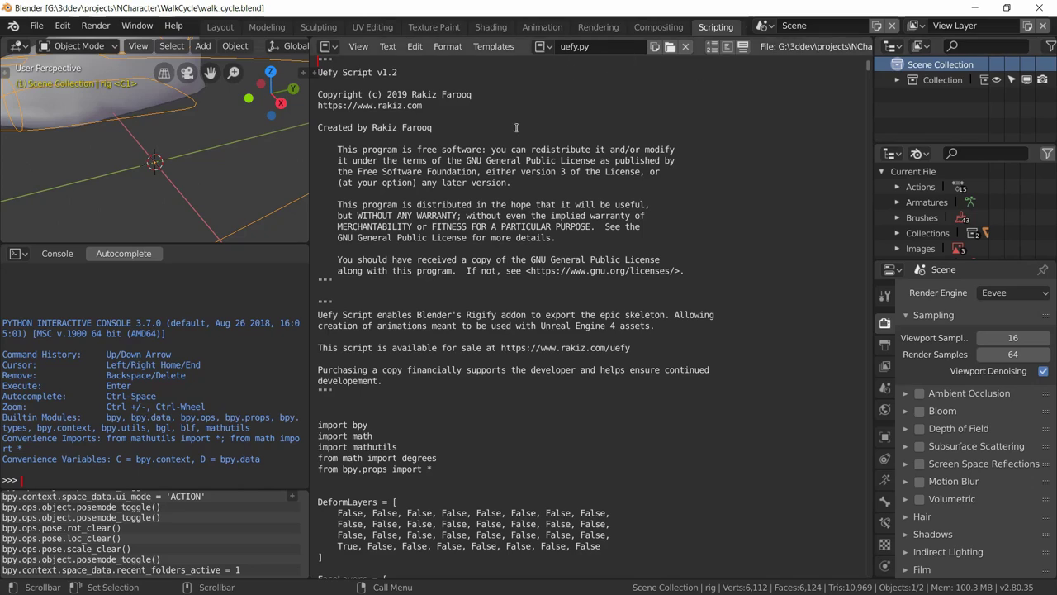
pyautogui.scroll(-5, 771, 50)
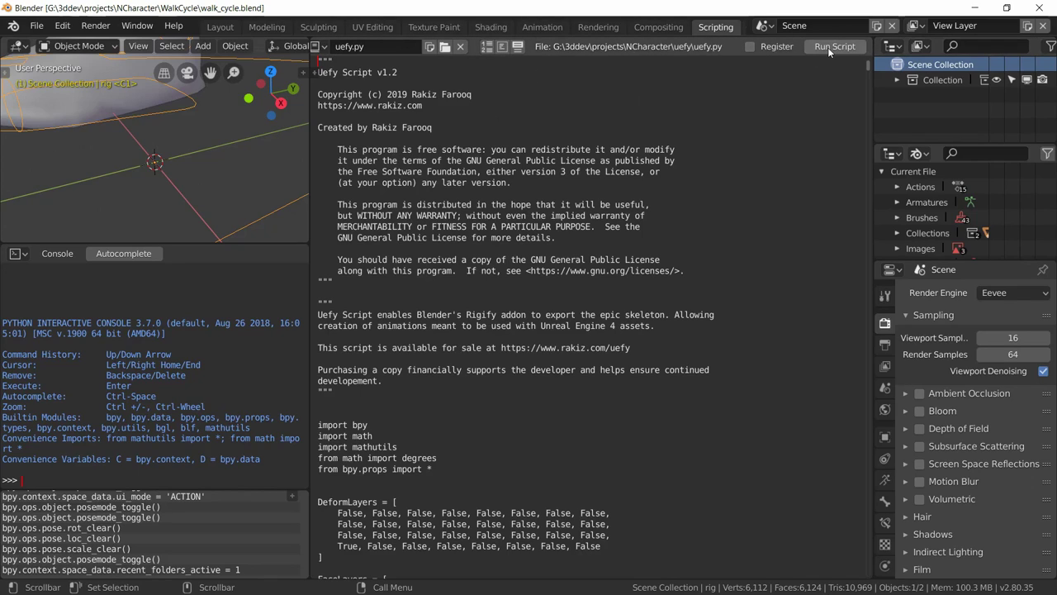
pyautogui.click(835, 46)
# Rename the rig object to Armature and refresh the Uefy character list in its data properties.
pyautogui.click(220, 26)
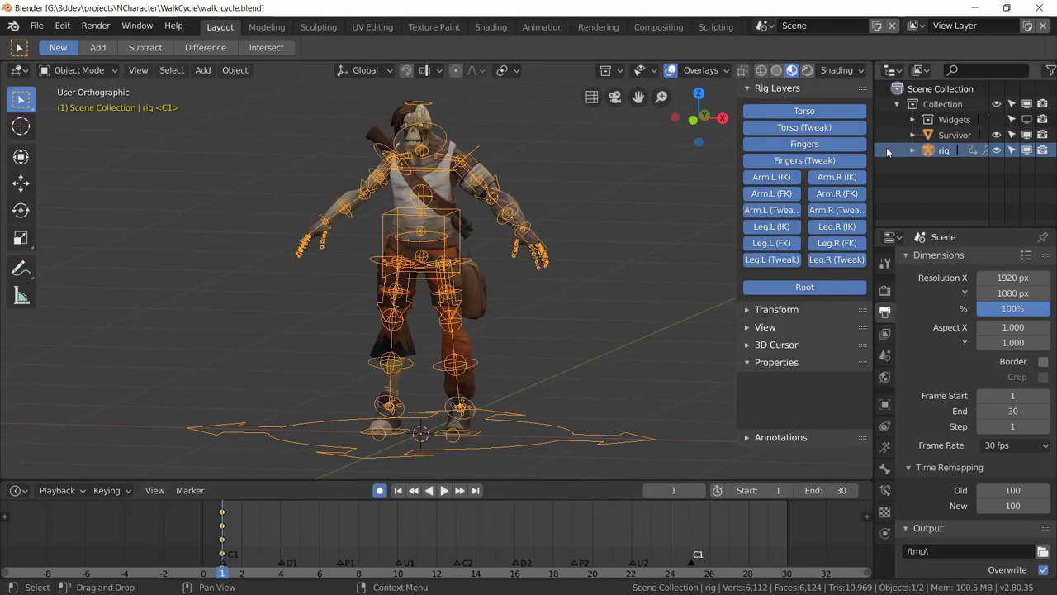
pyautogui.doubleClick(939, 151)
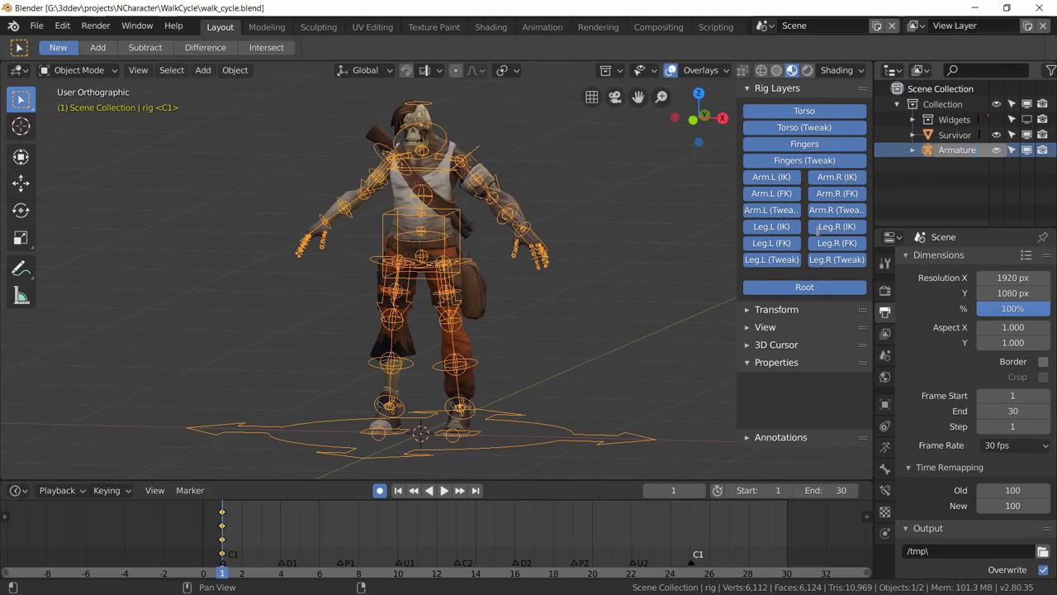
pyautogui.press('Return')
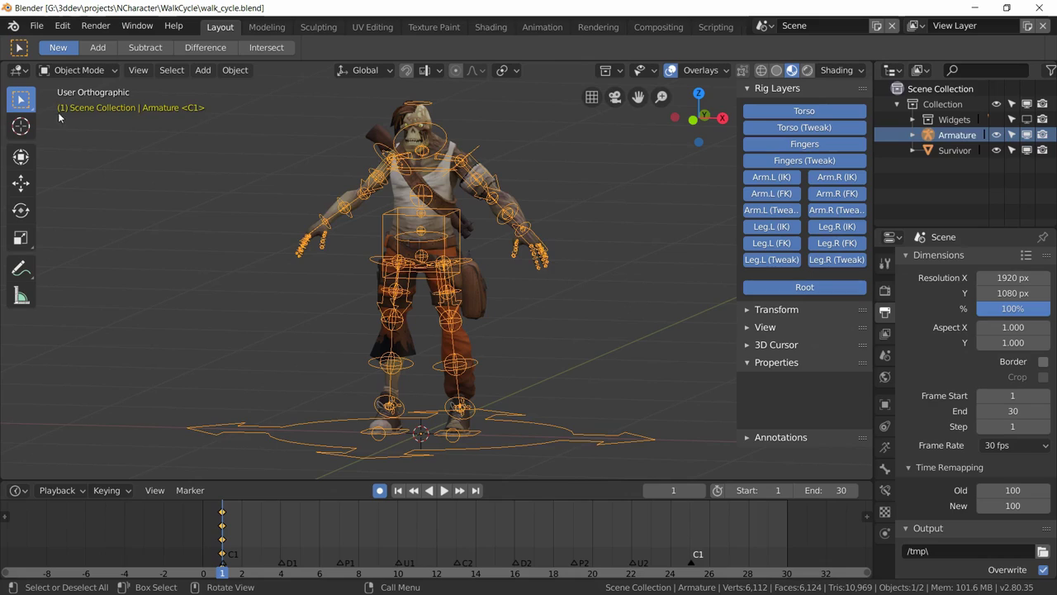
pyautogui.click(883, 450)
pyautogui.scroll(-15, 956, 383)
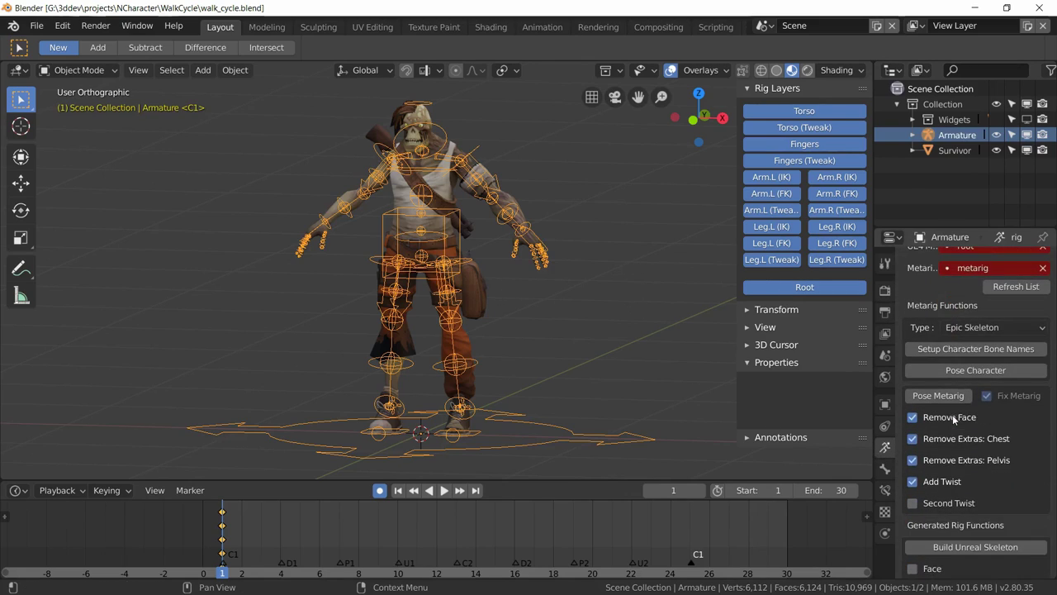
pyautogui.scroll(1, 991, 363)
pyautogui.click(1014, 400)
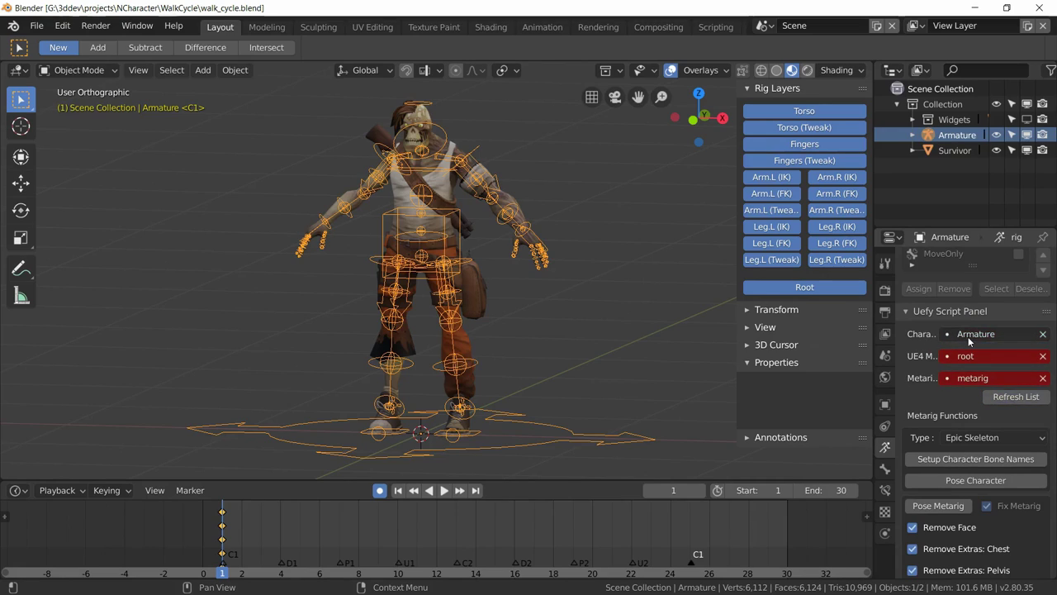
# Set the armature's original bone rolls with Uefy and switch back to Object Mode.
pyautogui.scroll(-10, 964, 335)
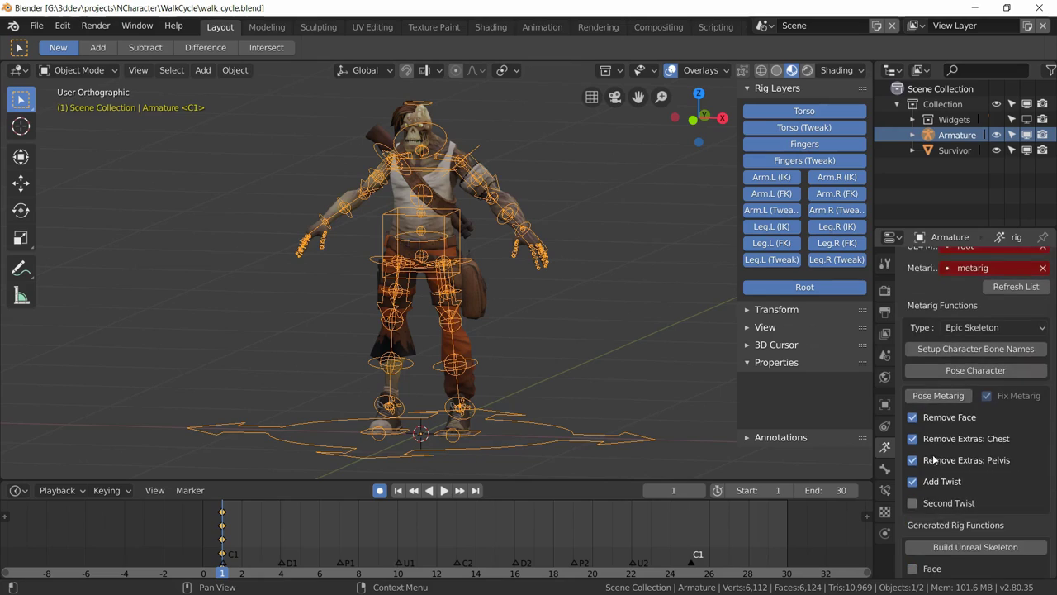
pyautogui.scroll(10, 997, 527)
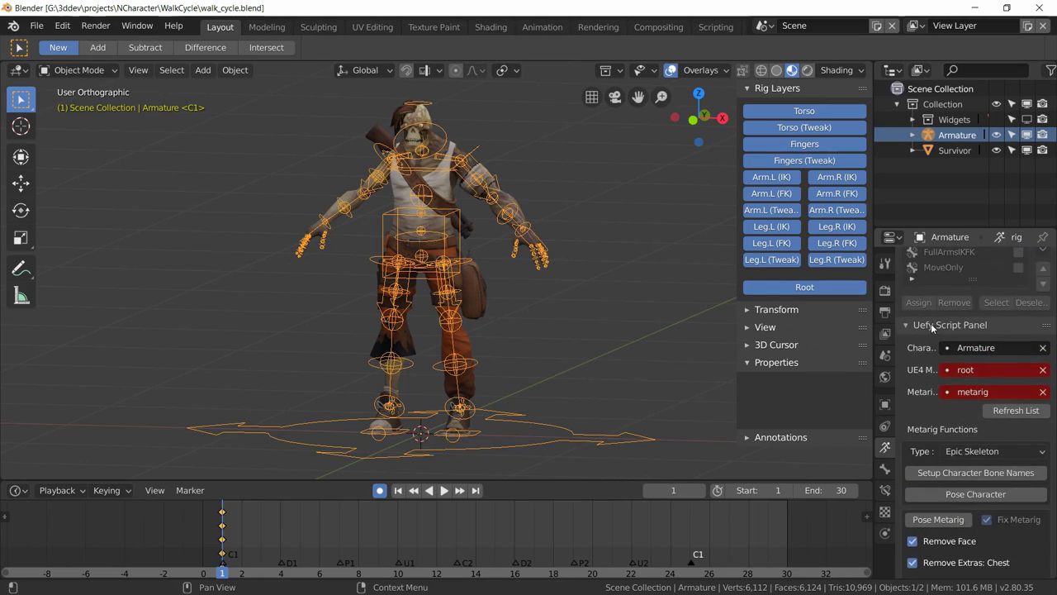
pyautogui.scroll(-5, 982, 430)
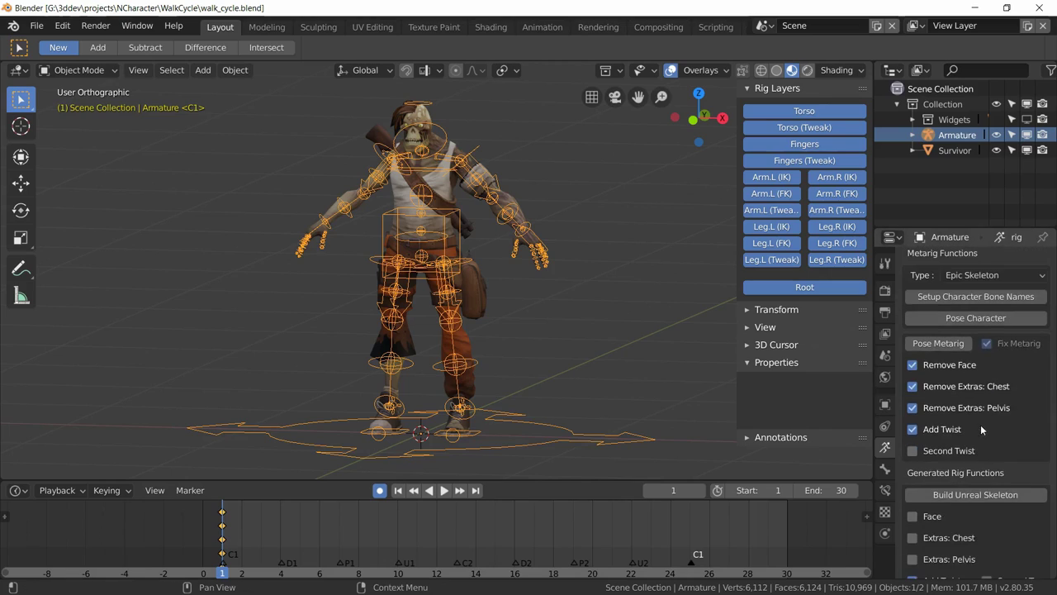
pyautogui.scroll(-9, 980, 436)
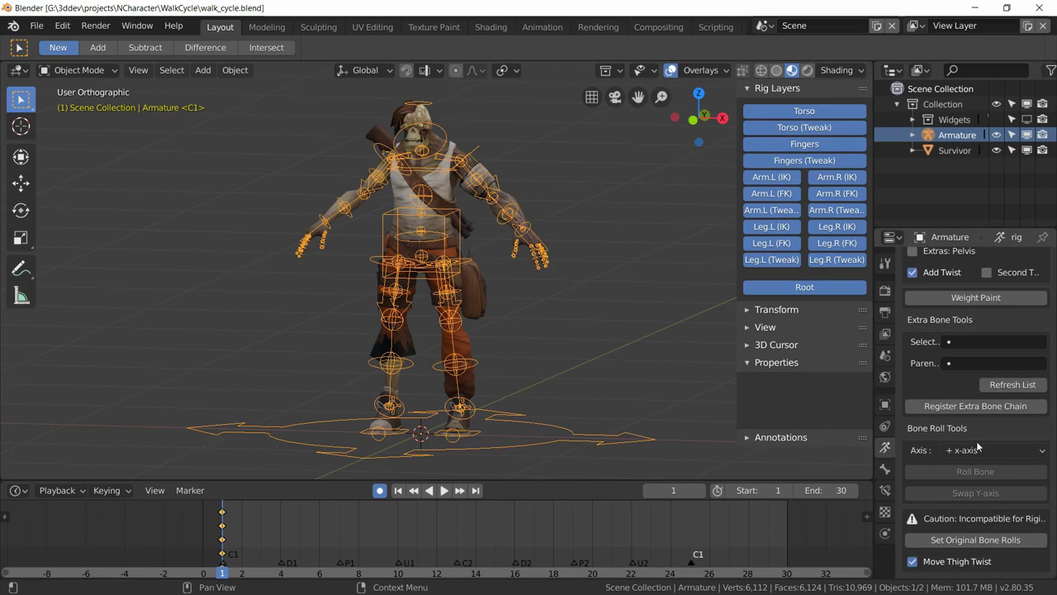
pyautogui.click(988, 541)
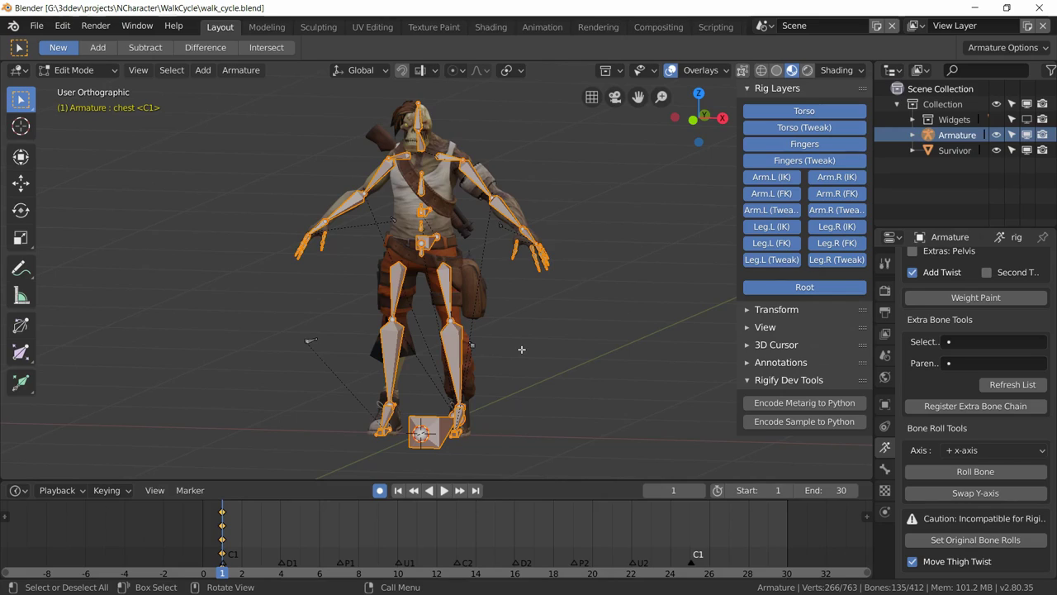
pyautogui.click(72, 70)
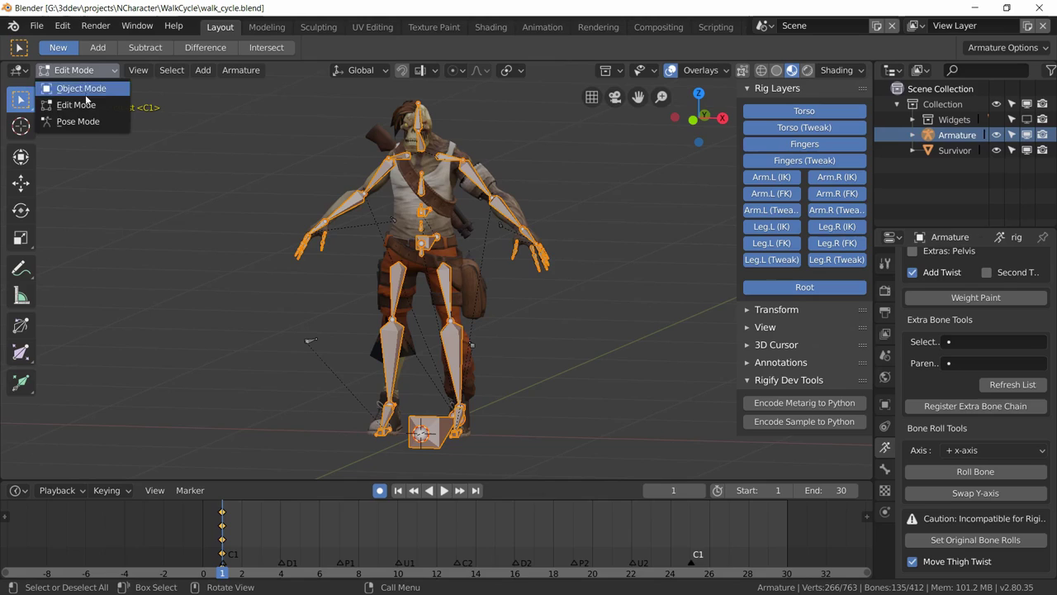
pyautogui.click(81, 88)
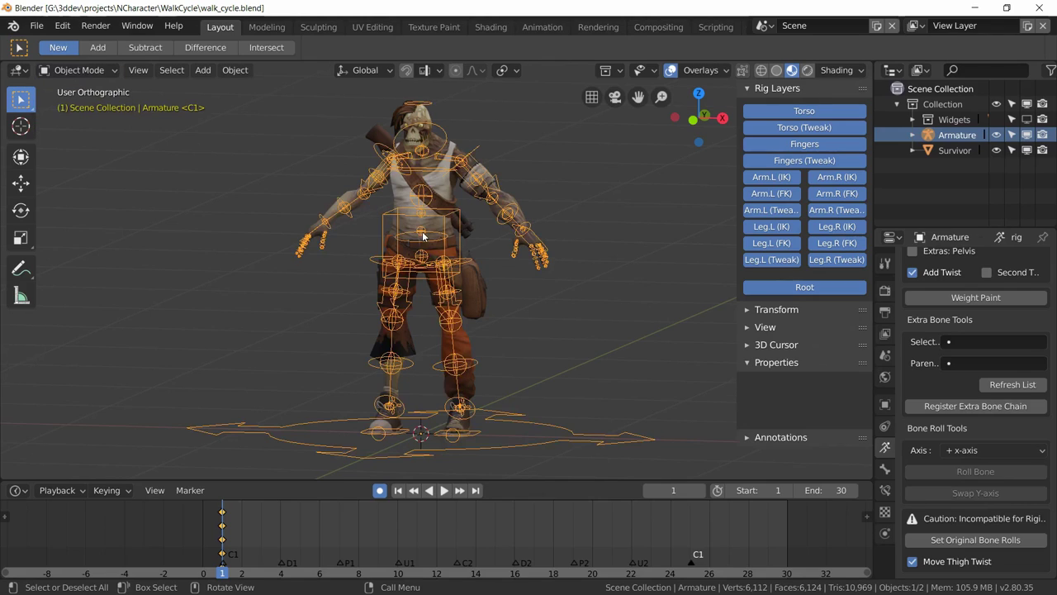
# Select the Survivor mesh and armature, then export them as Survivor_ue_rolls.fbx with only deforming bones.
pyautogui.click(436, 185)
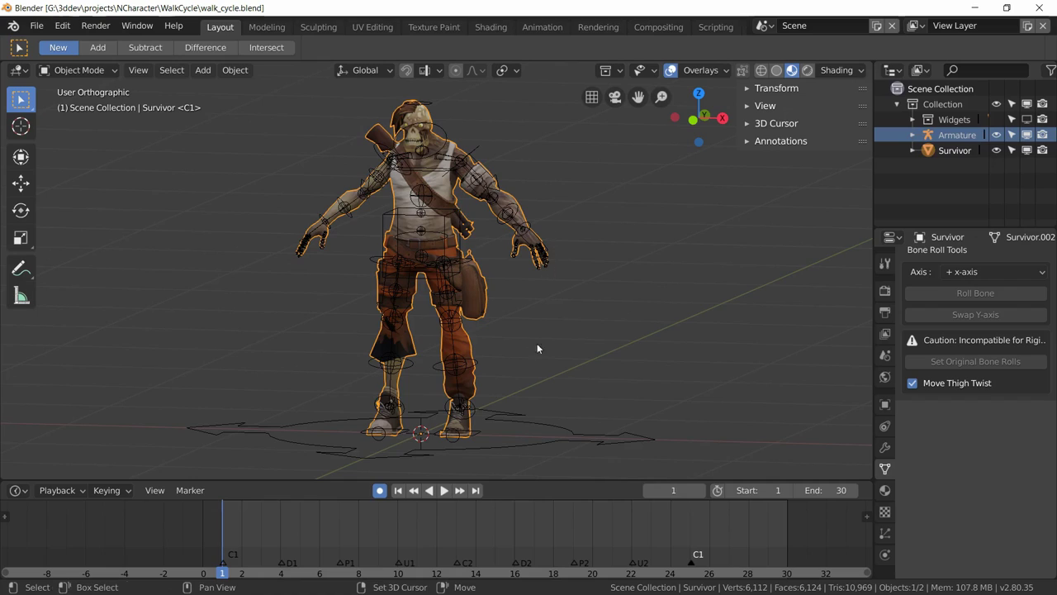
pyautogui.keyDown('shift'); pyautogui.click(505, 414); pyautogui.keyUp('shift')
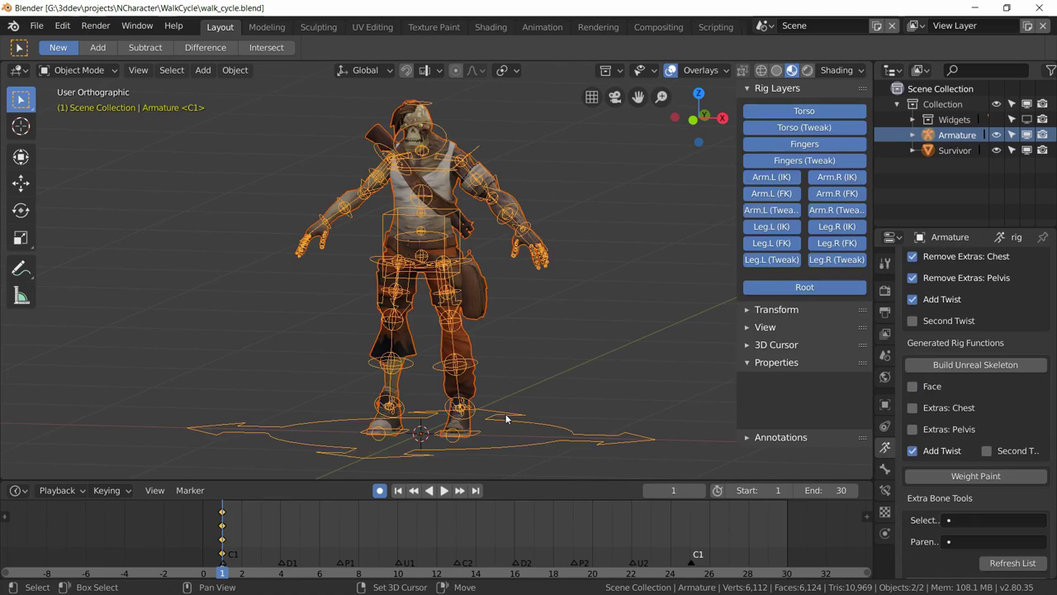
pyautogui.click(36, 25)
pyautogui.moveTo(117, 322)
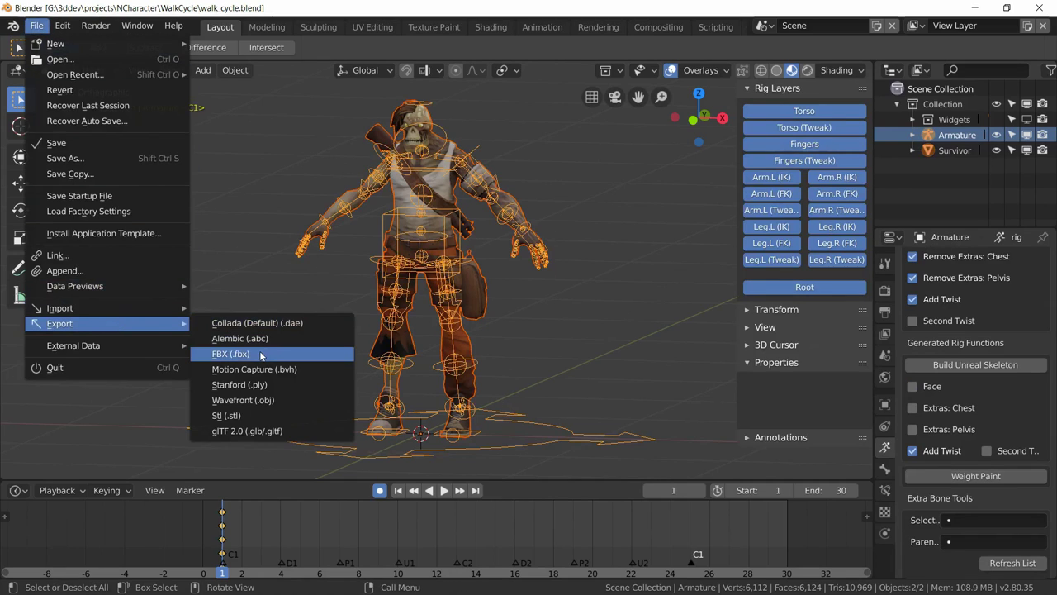
pyautogui.click(285, 354)
pyautogui.click(253, 154)
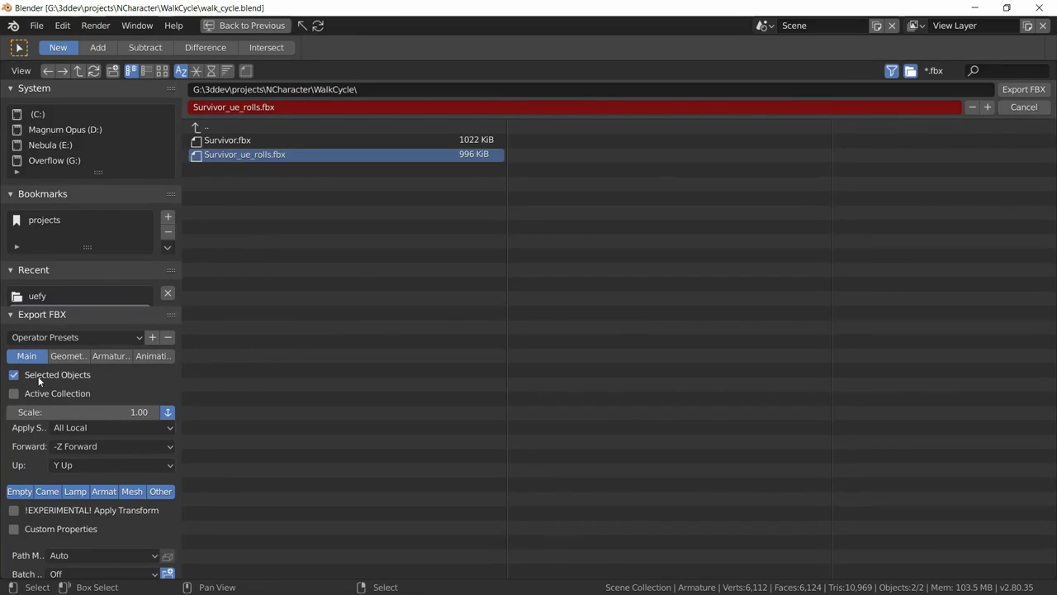
pyautogui.click(110, 356)
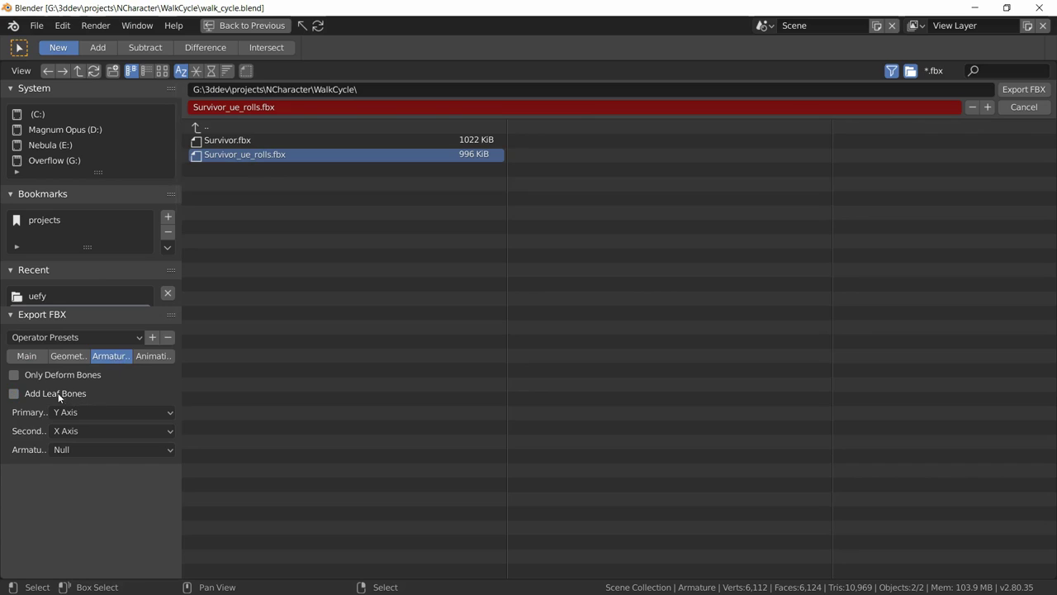
pyautogui.click(78, 374)
pyautogui.click(159, 357)
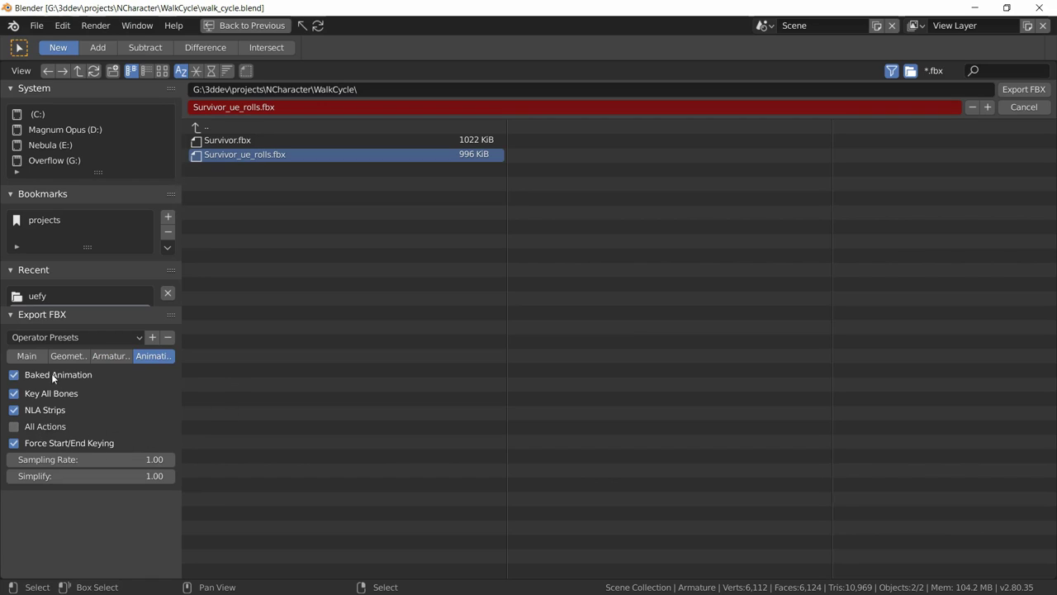
pyautogui.click(1024, 90)
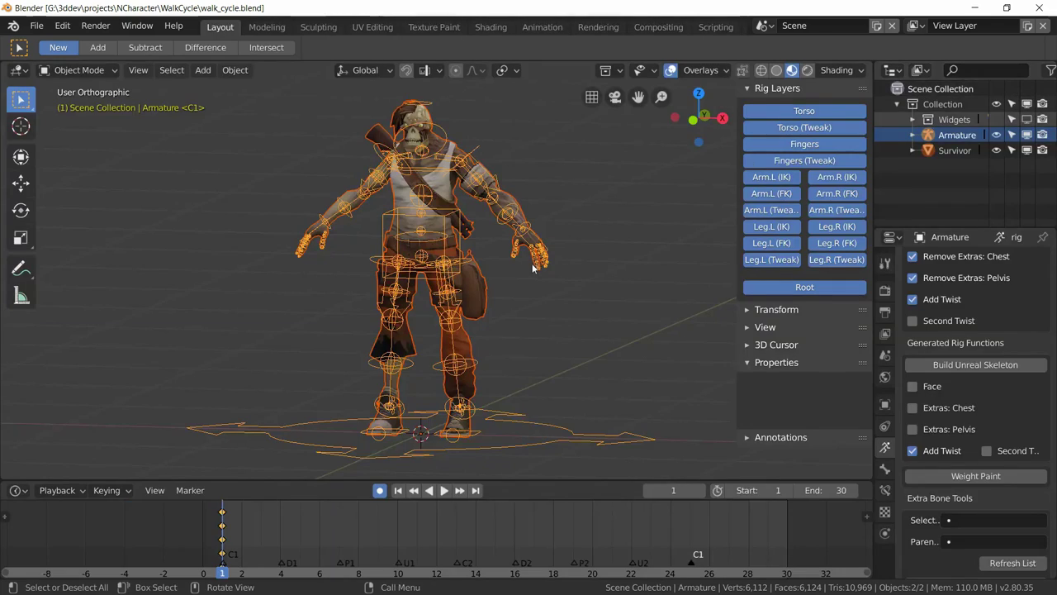
# Import Survivor_ue_rolls.fbx into survivor_ue_joints, assigning UE4_Mannequin_Skeleton as its skeleton.
pyautogui.hotkey('alt', 'Tab')
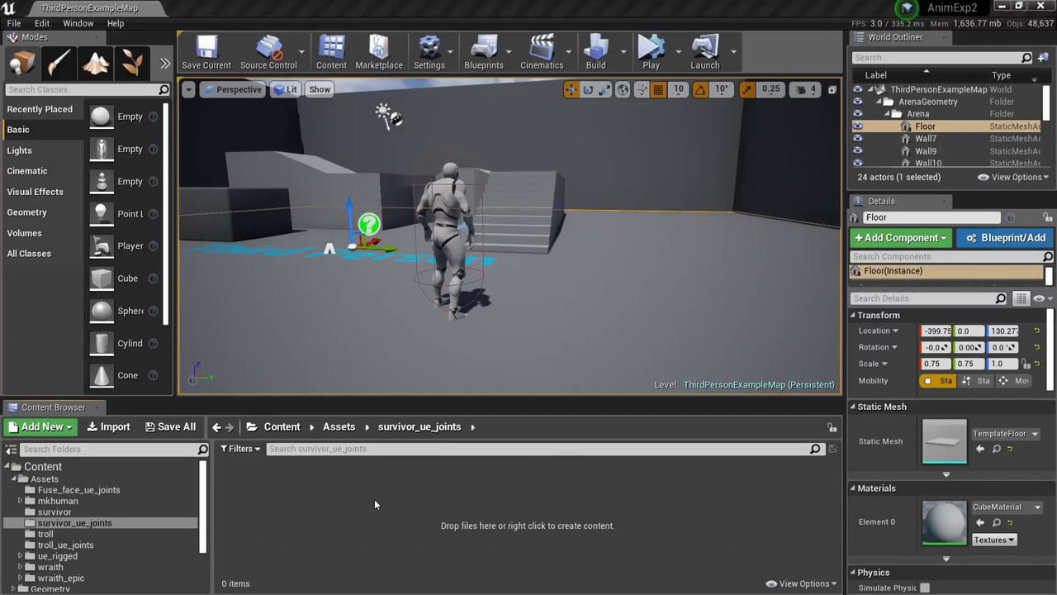
pyautogui.click(108, 426)
pyautogui.click(446, 188)
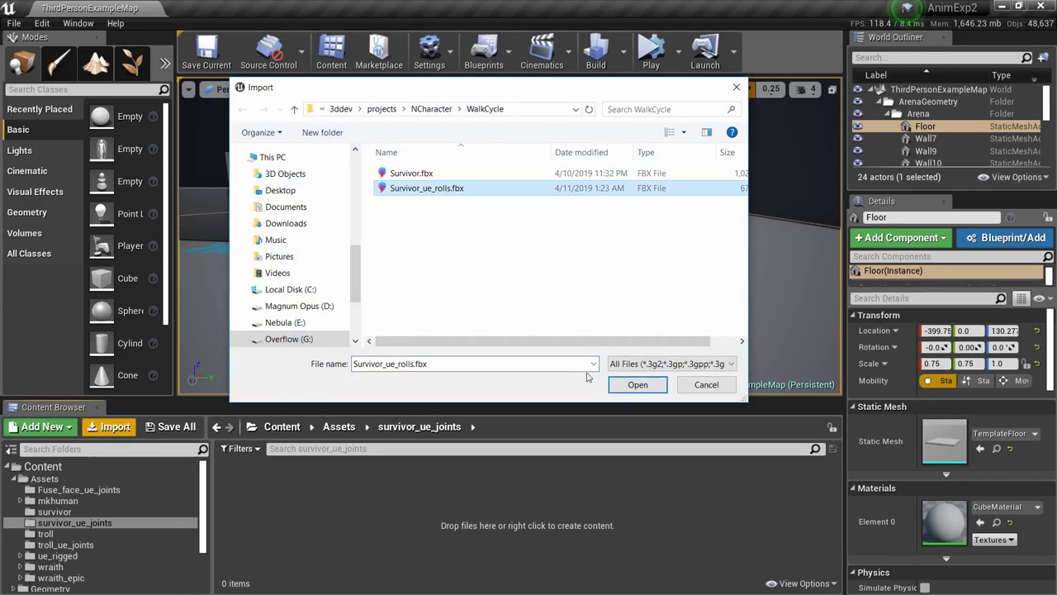
pyautogui.click(636, 384)
pyautogui.click(599, 185)
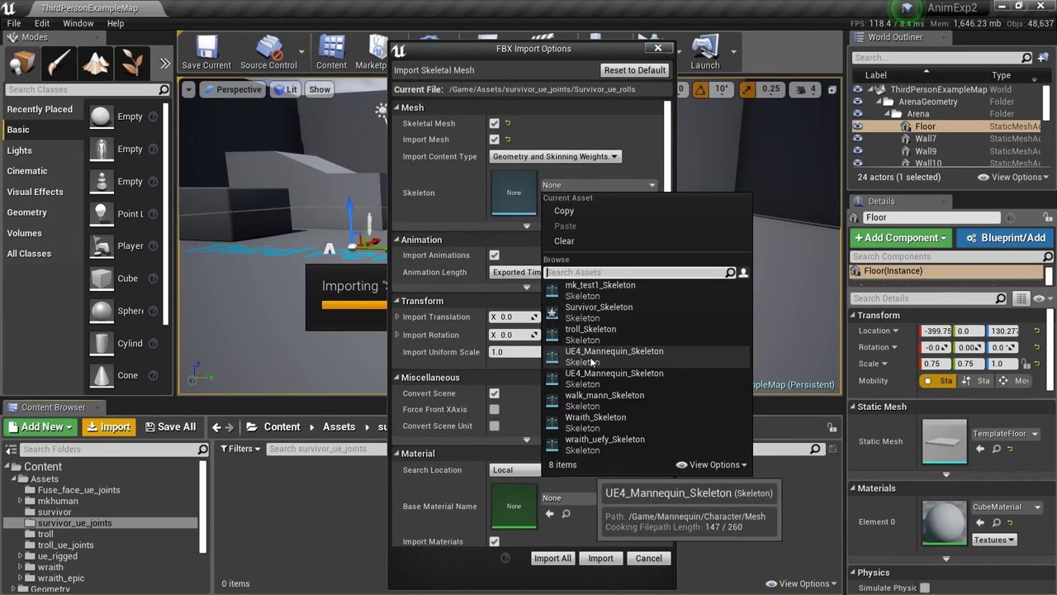
pyautogui.click(645, 361)
pyautogui.doubleClick(645, 361)
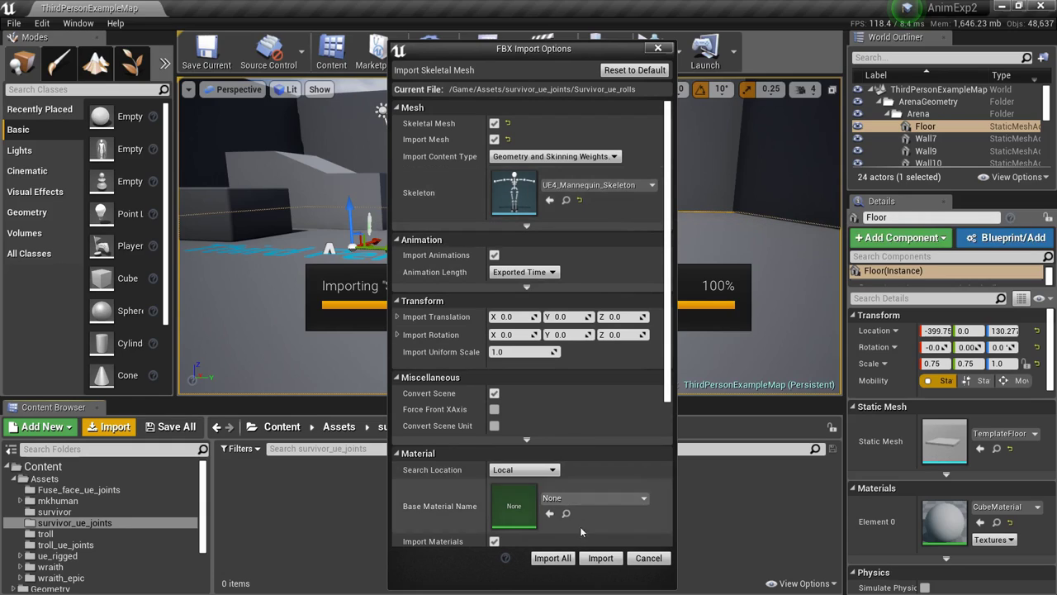
pyautogui.click(591, 558)
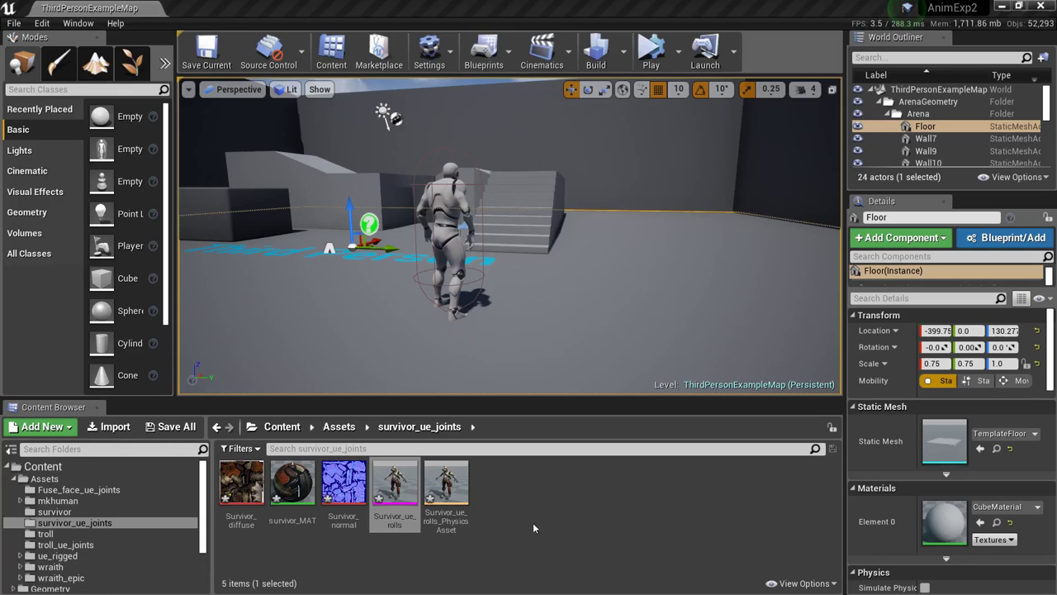
# Open Survivor_ue_rolls and switch to its shared UE4_Mannequin_Skeleton editor.
pyautogui.click(384, 482)
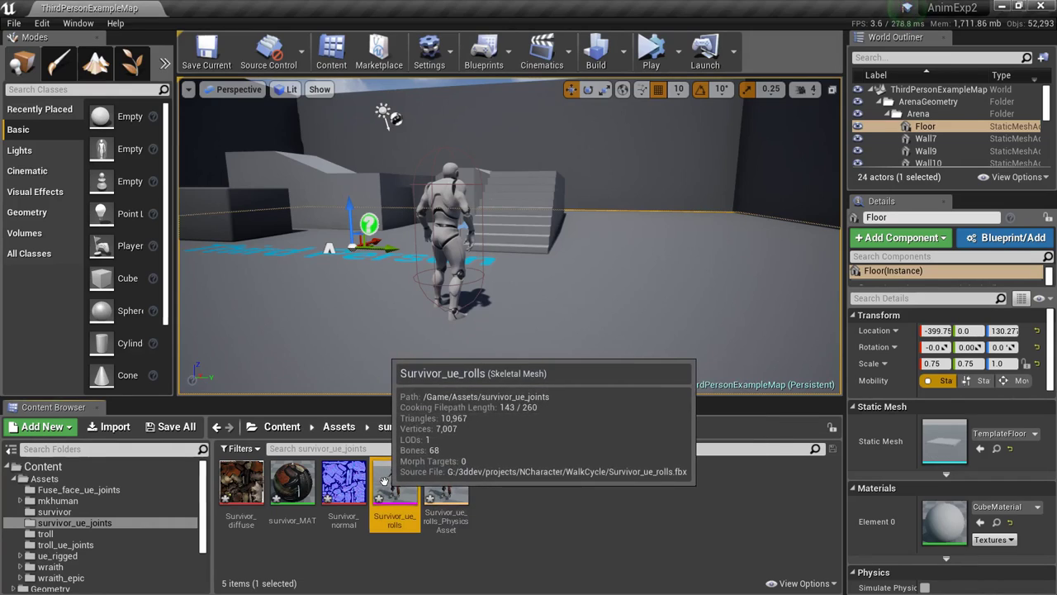
pyautogui.doubleClick(384, 482)
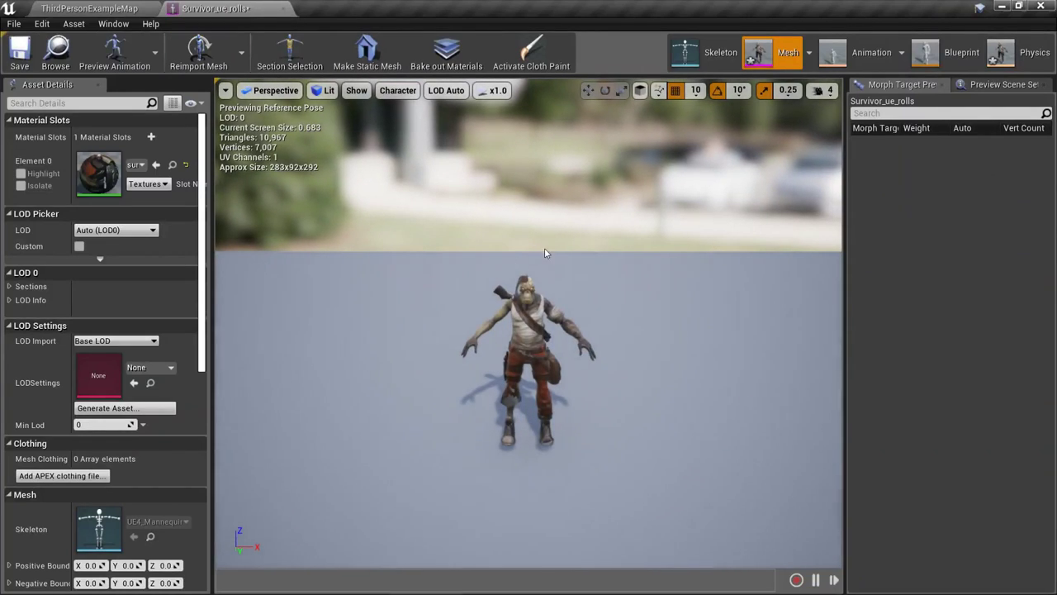
pyautogui.click(700, 52)
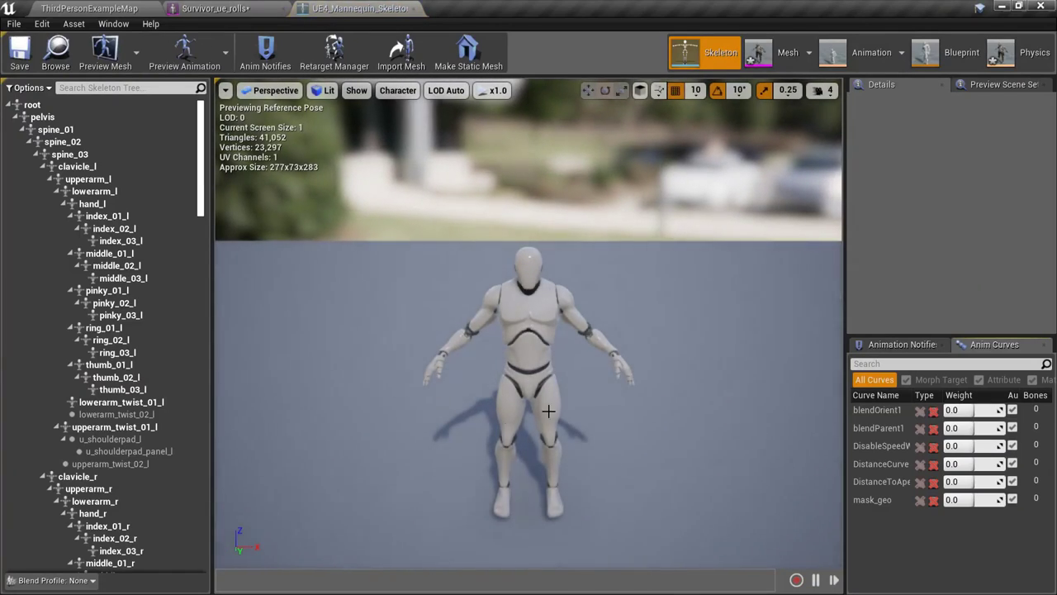
# Preview the survivor, then the troll, then the survivor again as the skeleton's preview mesh.
pyautogui.click(105, 50)
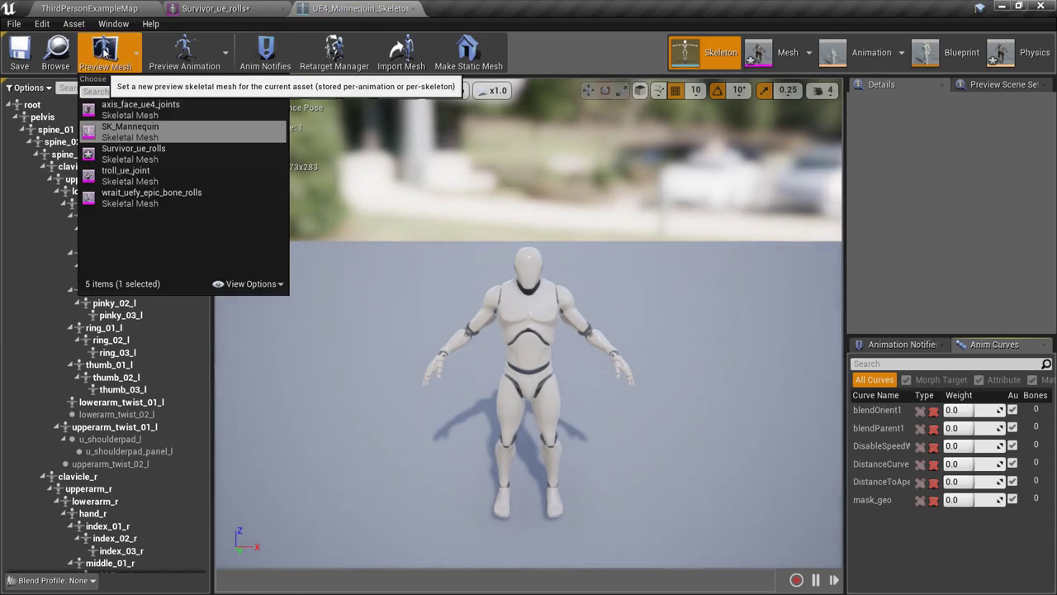
pyautogui.click(139, 156)
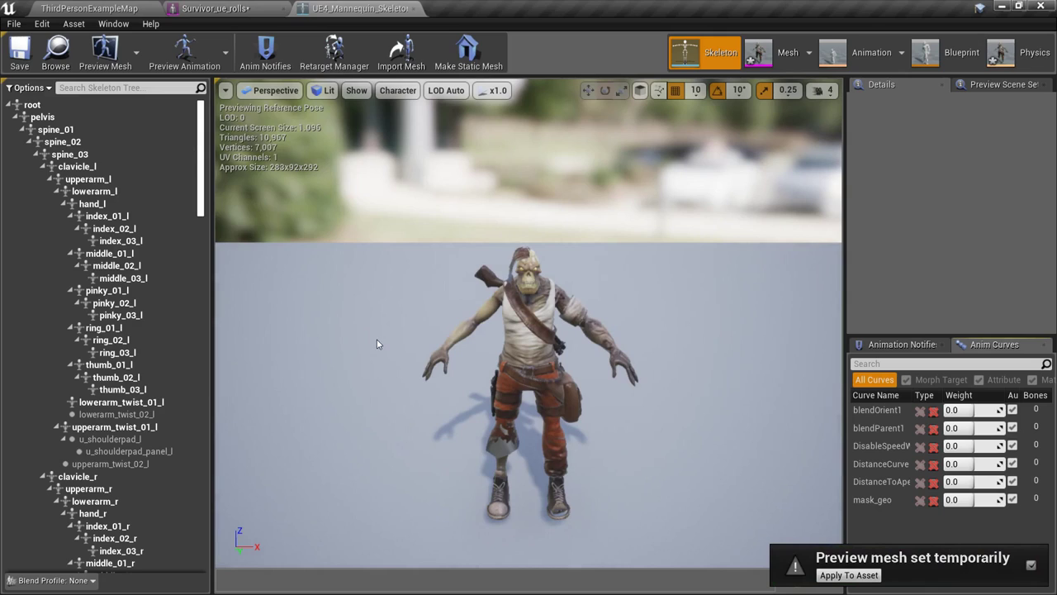
pyautogui.click(105, 50)
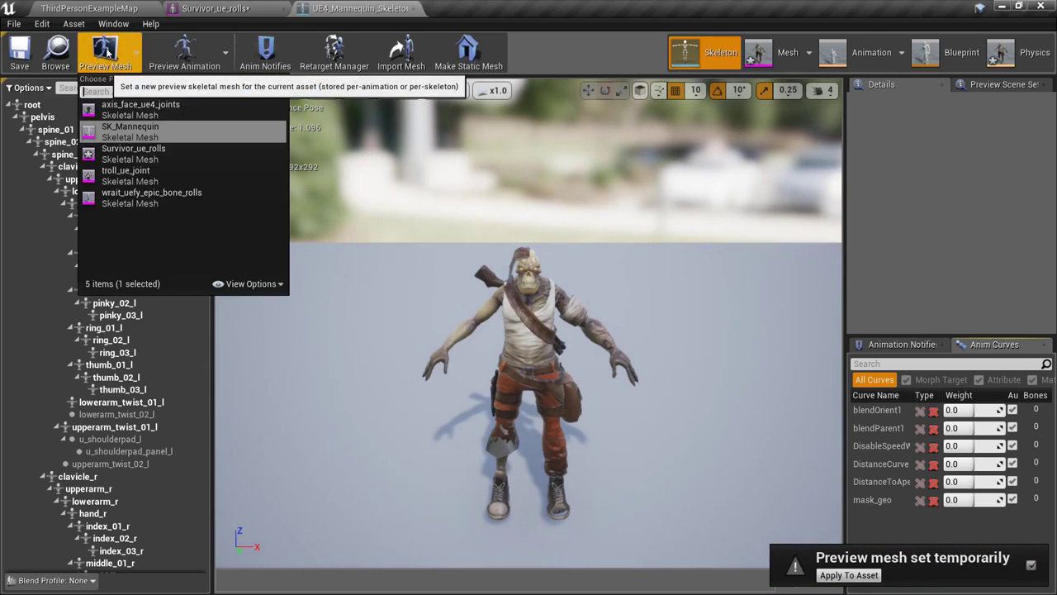
pyautogui.click(118, 175)
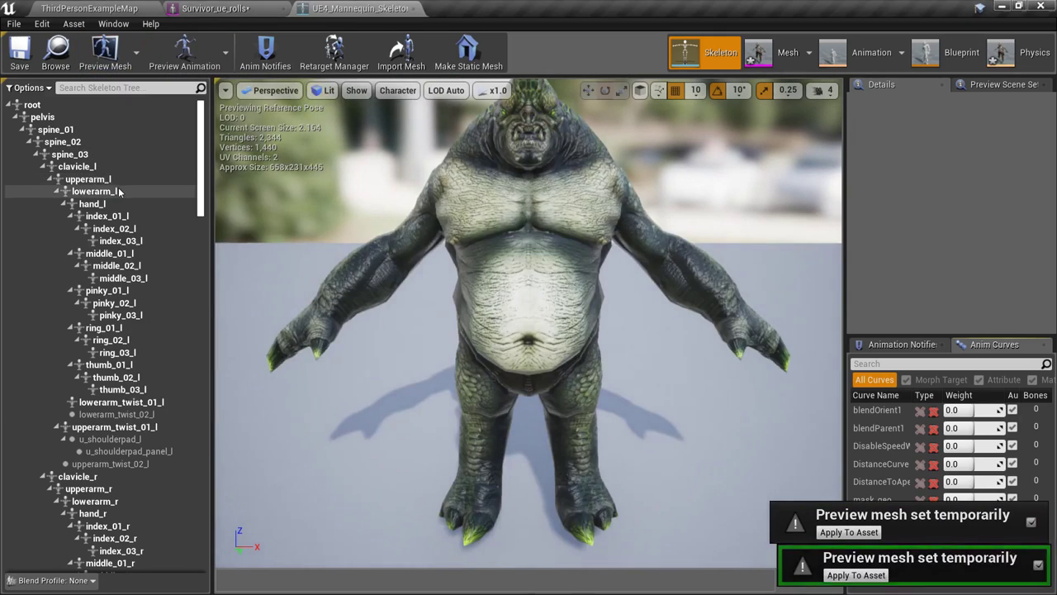
pyautogui.click(108, 58)
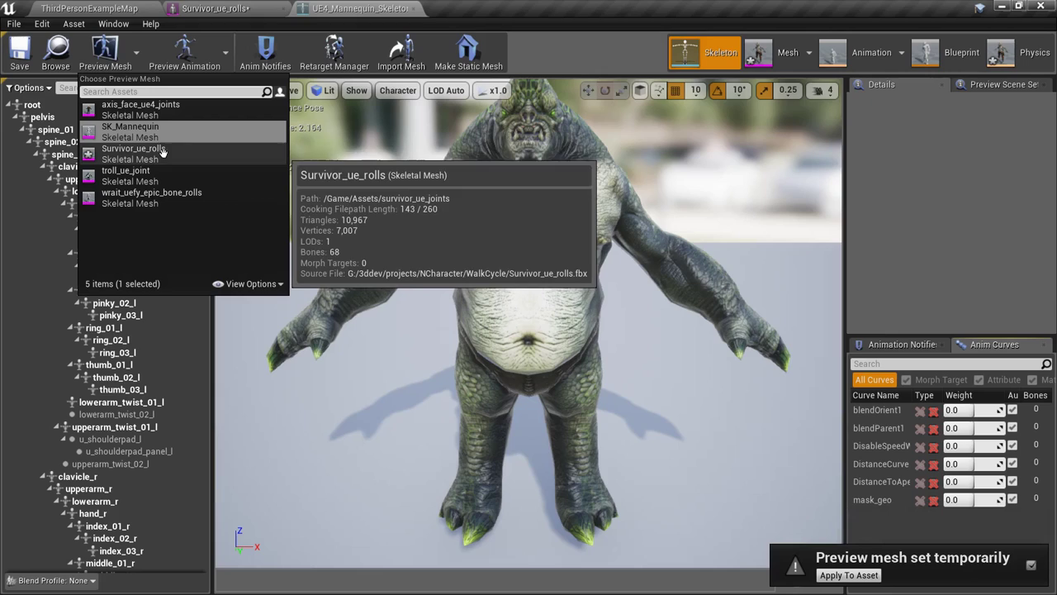
pyautogui.click(166, 156)
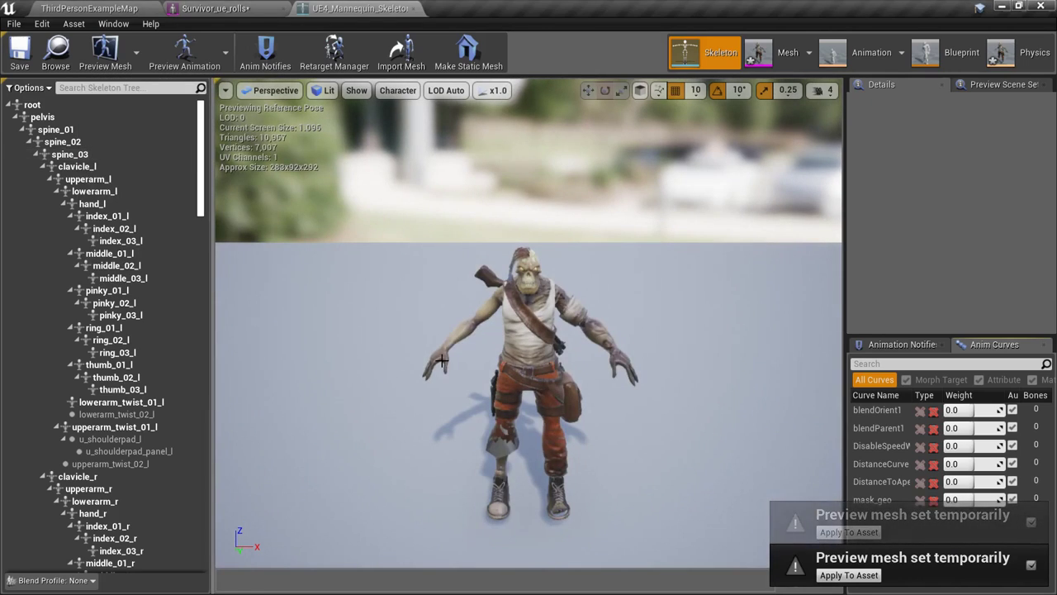
# Open the ThirdPersonRun and ThirdPersonWalk animations and preview the walk on the survivor mesh.
pyautogui.click(863, 52)
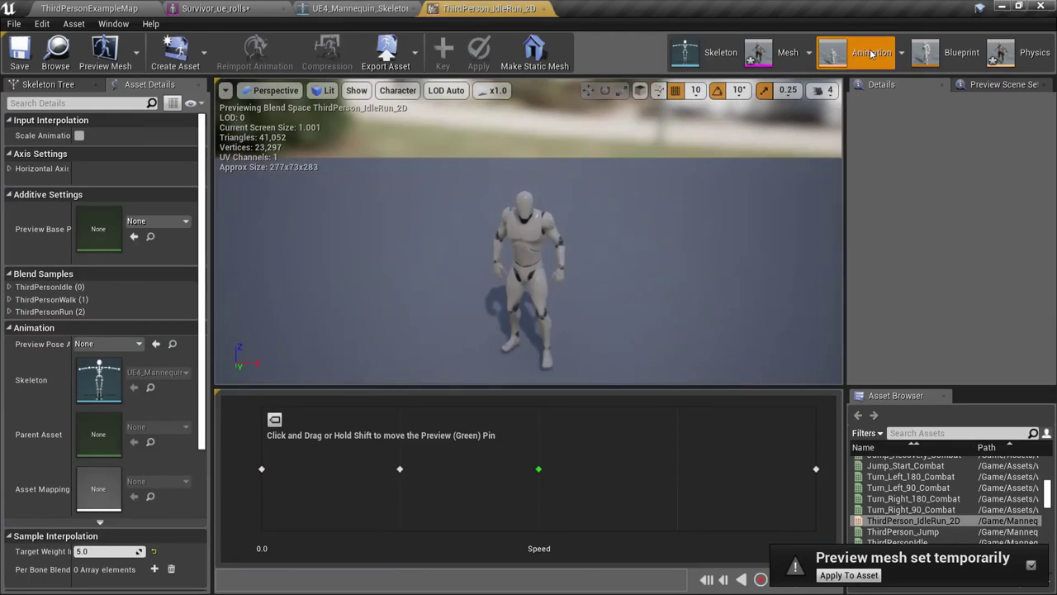
pyautogui.scroll(-3, 931, 501)
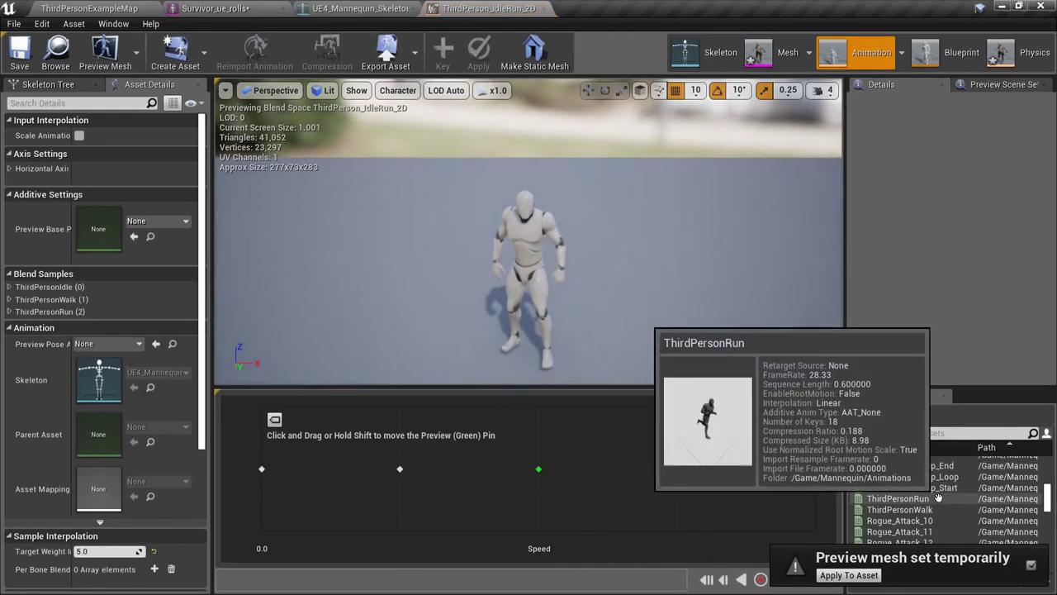
pyautogui.click(900, 499)
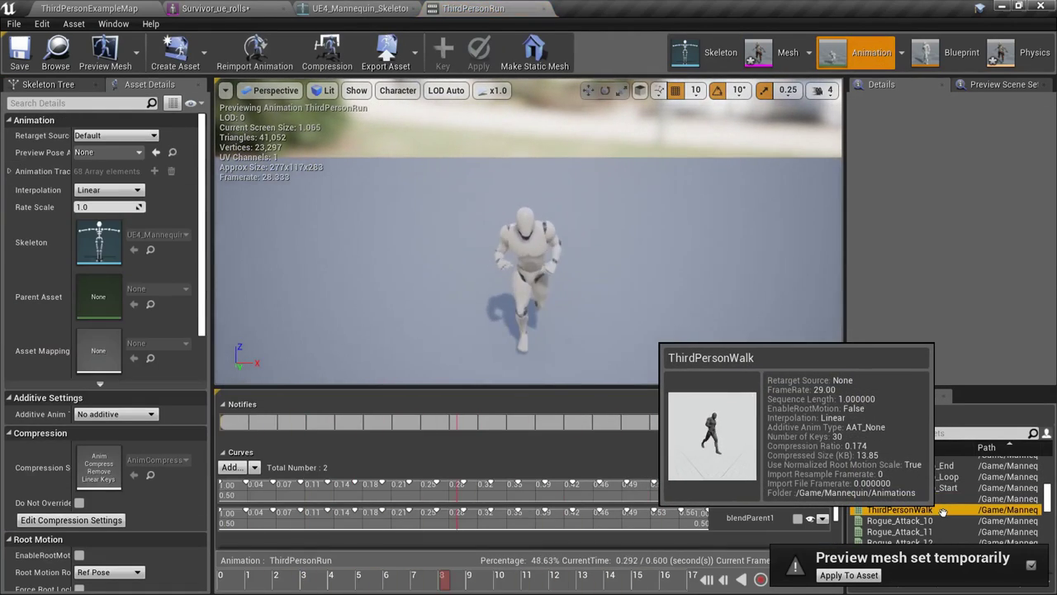
pyautogui.click(900, 509)
pyautogui.click(105, 52)
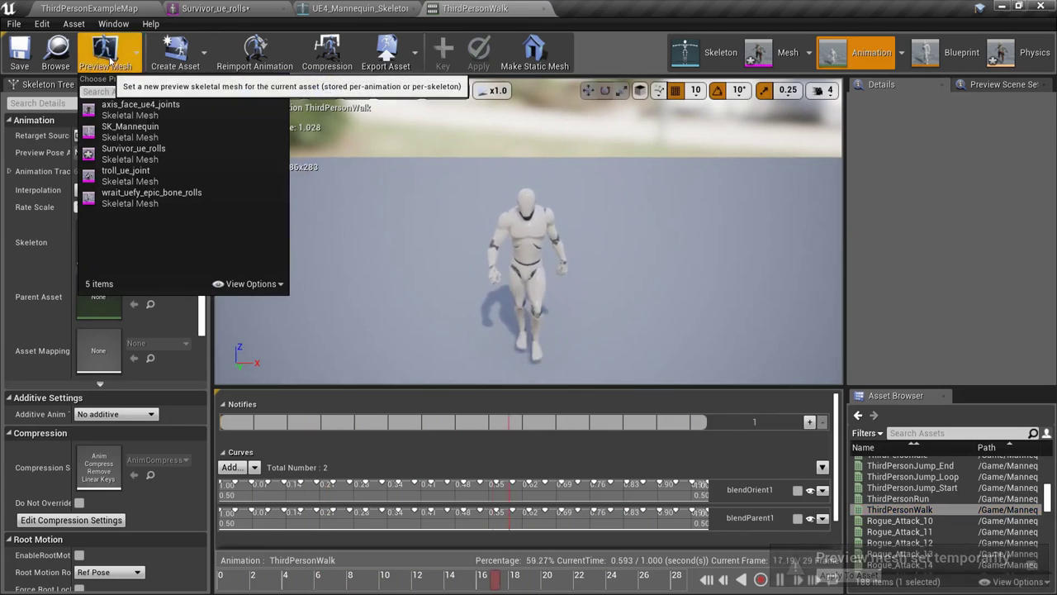
pyautogui.click(140, 165)
# Compare the walk on the troll mesh, switch back to the survivor, and return to the example map.
pyautogui.click(105, 52)
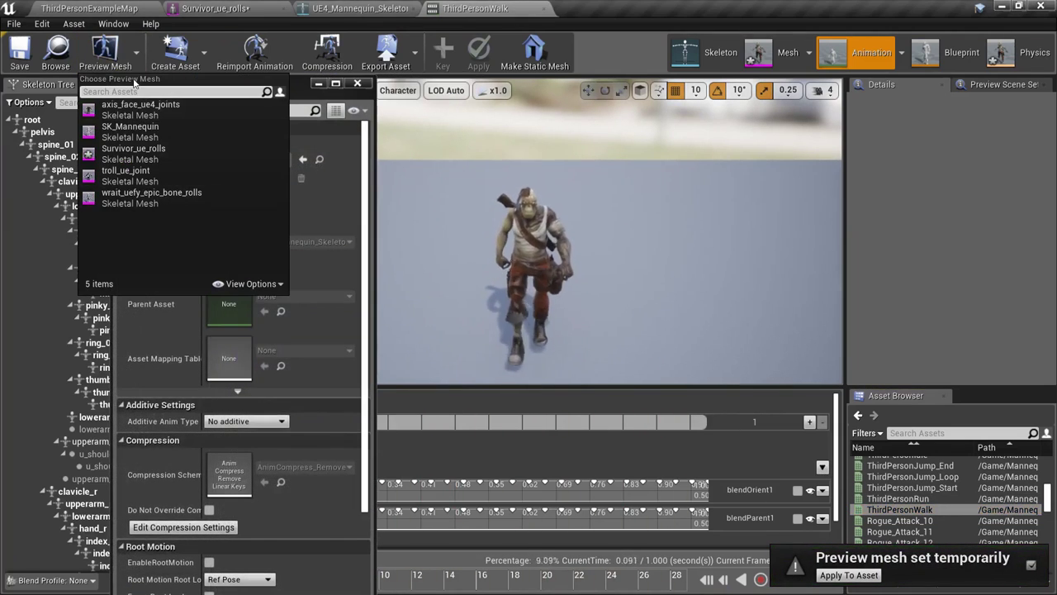
pyautogui.click(110, 52)
pyautogui.click(105, 51)
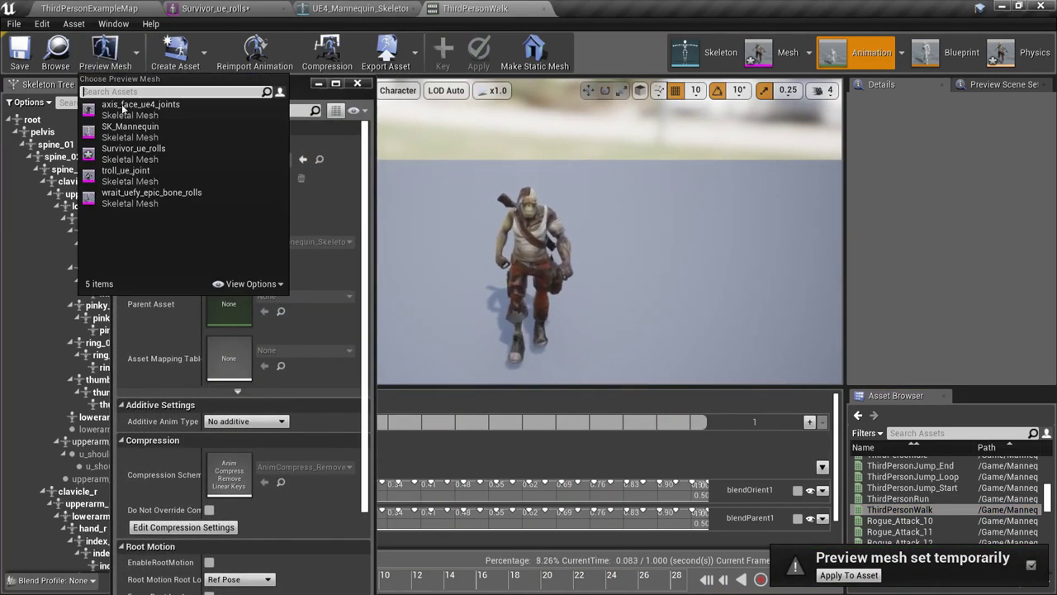
pyautogui.click(132, 167)
pyautogui.click(356, 83)
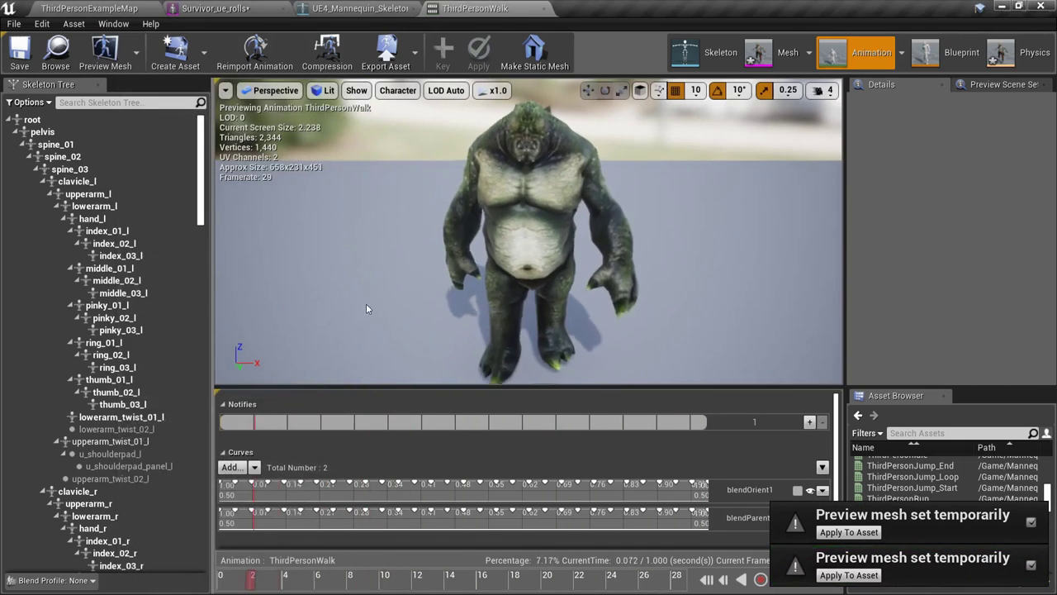
pyautogui.click(105, 51)
pyautogui.click(151, 154)
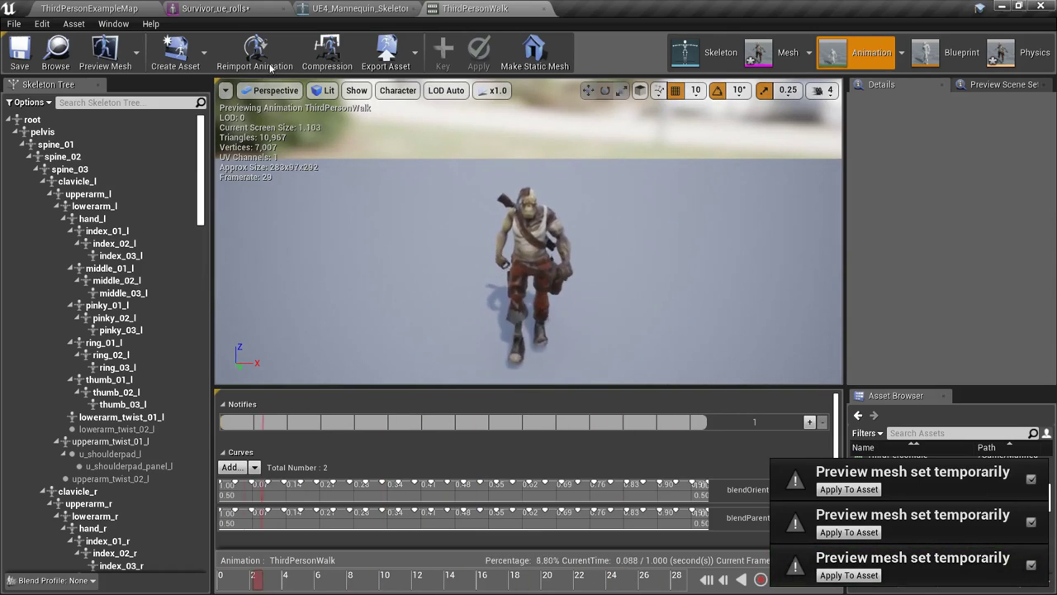
pyautogui.click(73, 10)
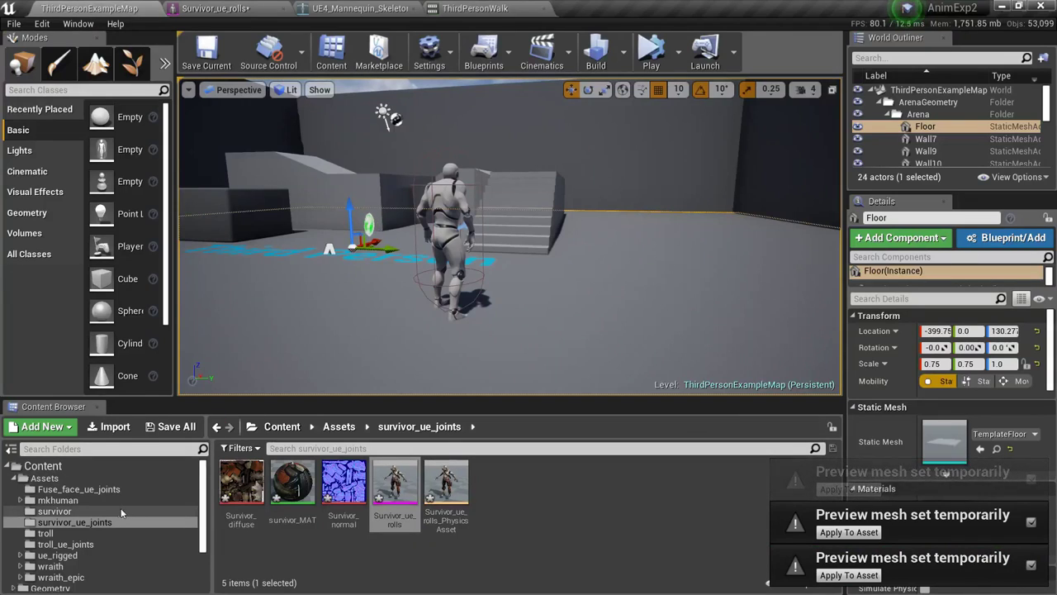
# Browse between the survivor and survivor_ue_joints folders, ending in survivor with Survivor_Anim and Survivor_Skeleton.
pyautogui.click(85, 512)
pyautogui.click(291, 485)
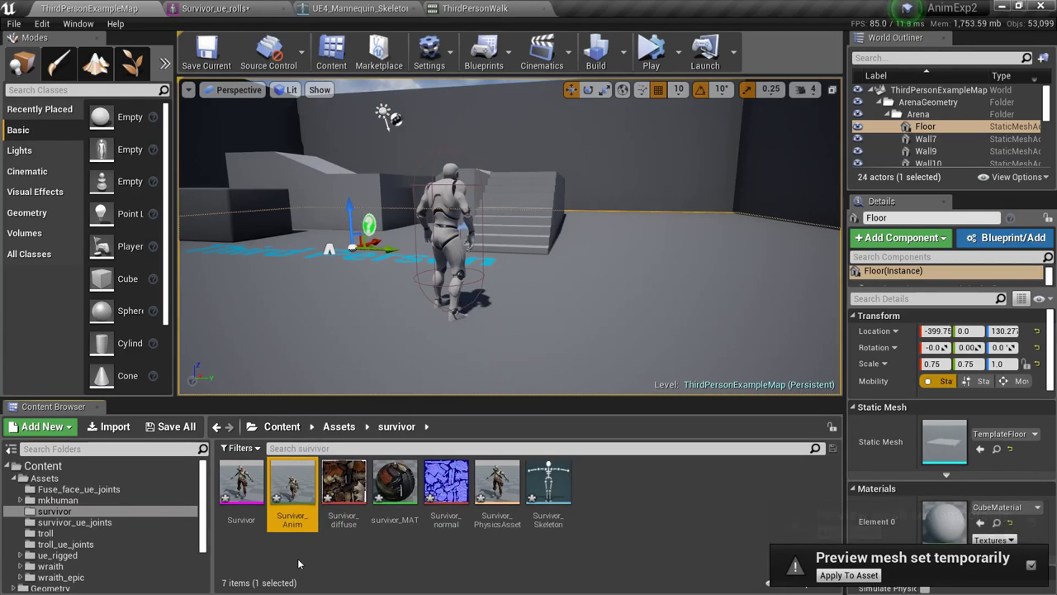
pyautogui.click(114, 521)
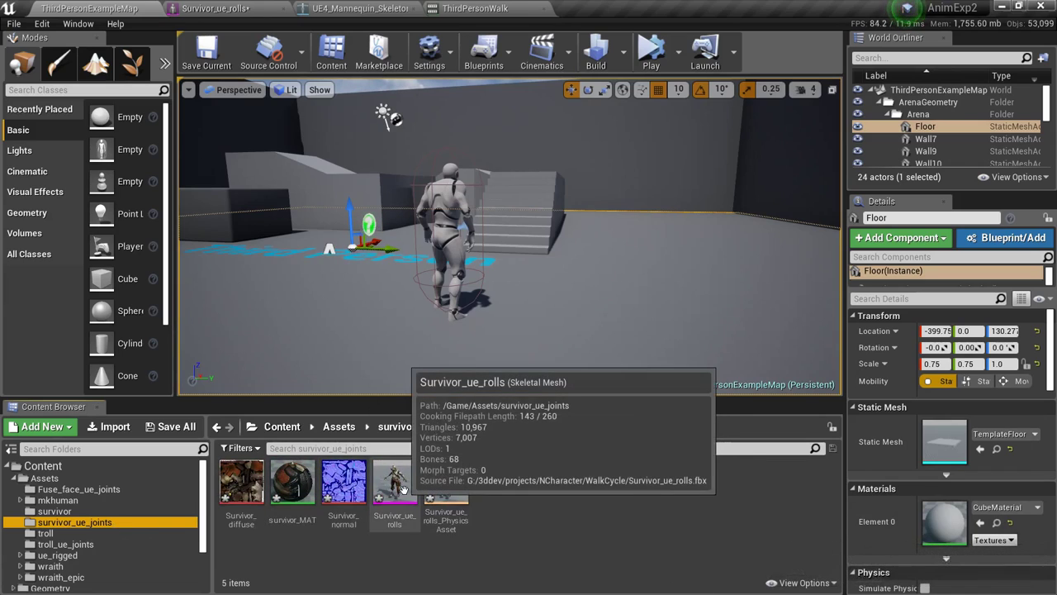
pyautogui.click(54, 511)
pyautogui.click(292, 542)
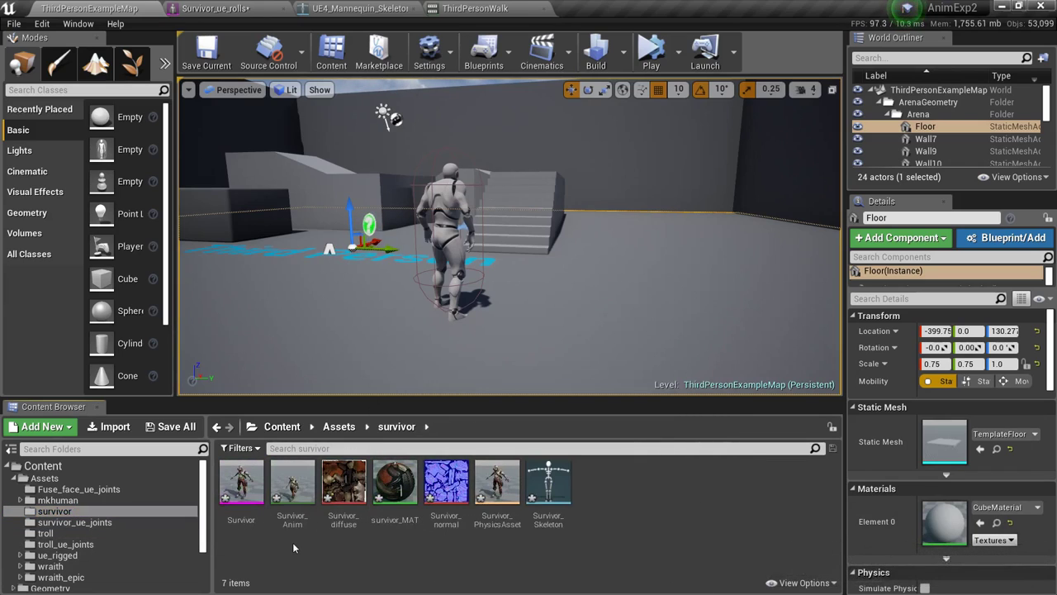